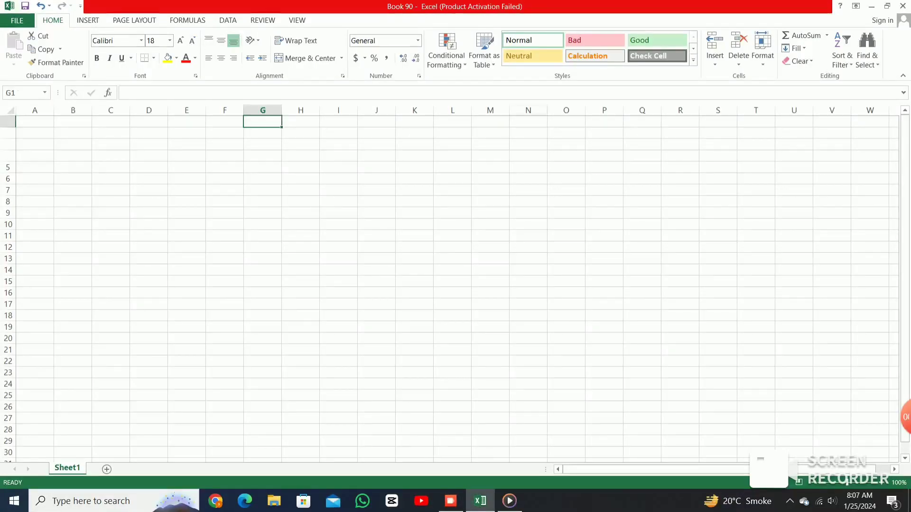
left_click(528, 236)
left_click(300, 179)
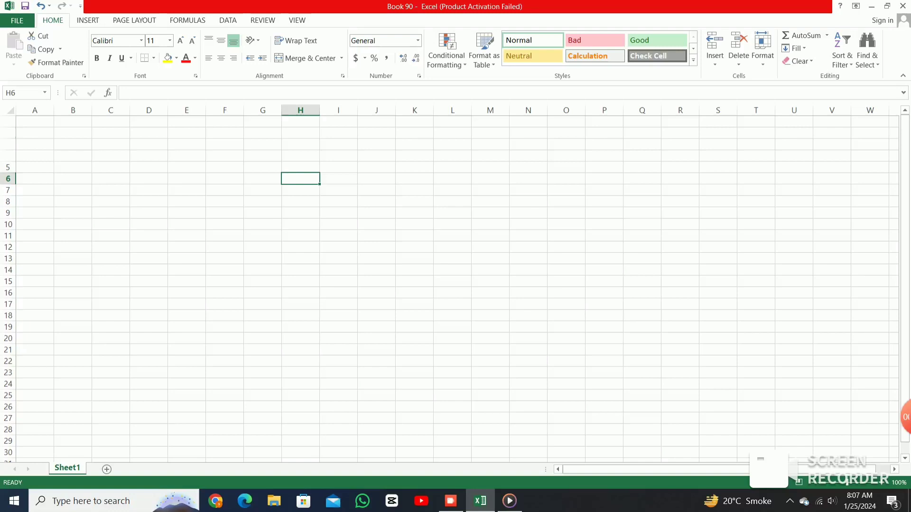
left_click(35, 156)
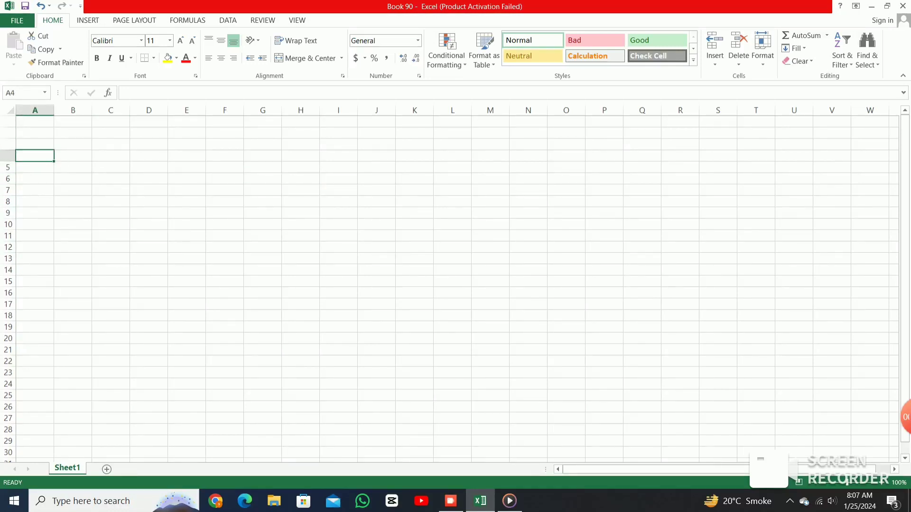
left_click(73, 132)
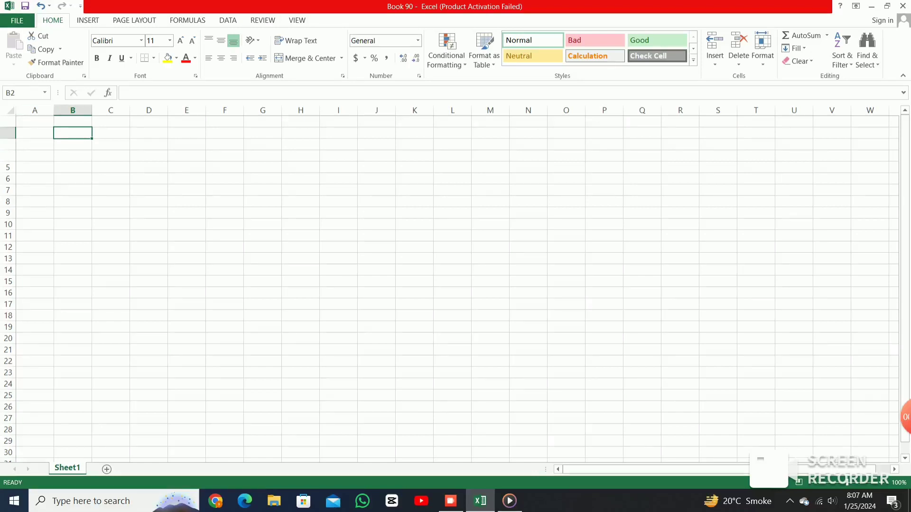
left_click(34, 121)
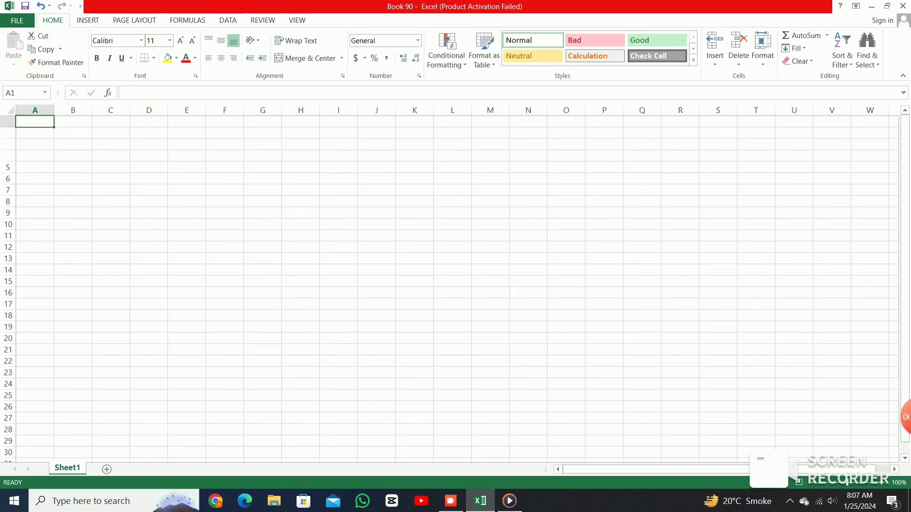
left_click(26, 93)
key("BackSpace")
type("D5")
key("Return")
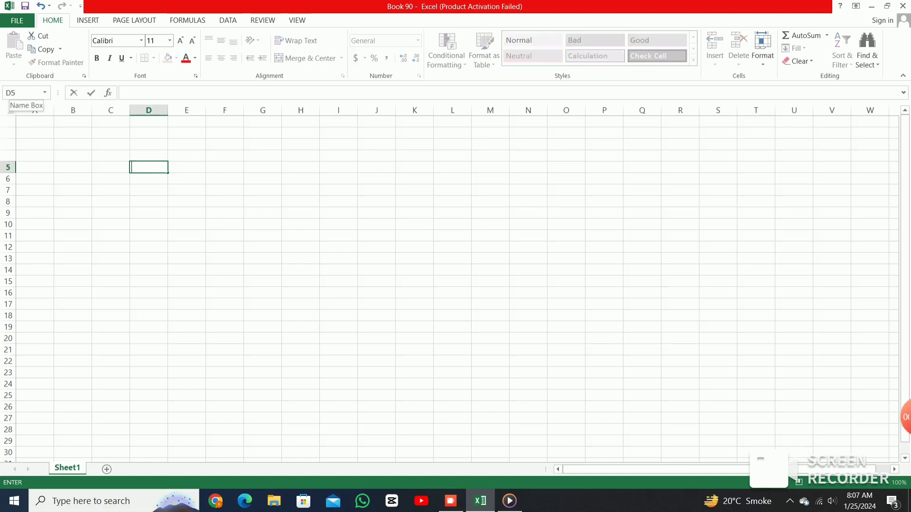
left_click(224, 235)
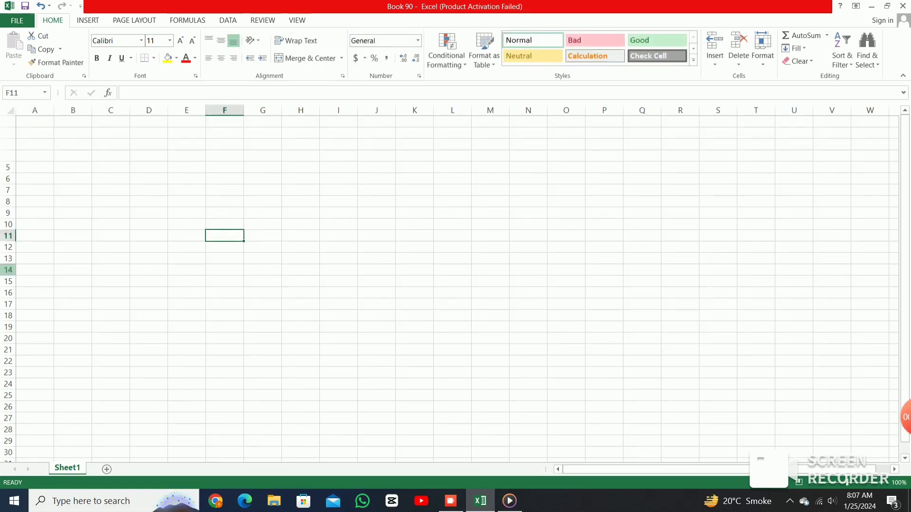
scroll(455, 284, "down", 5)
scroll(456, 285, "down", 6)
scroll(455, 285, "down", 4)
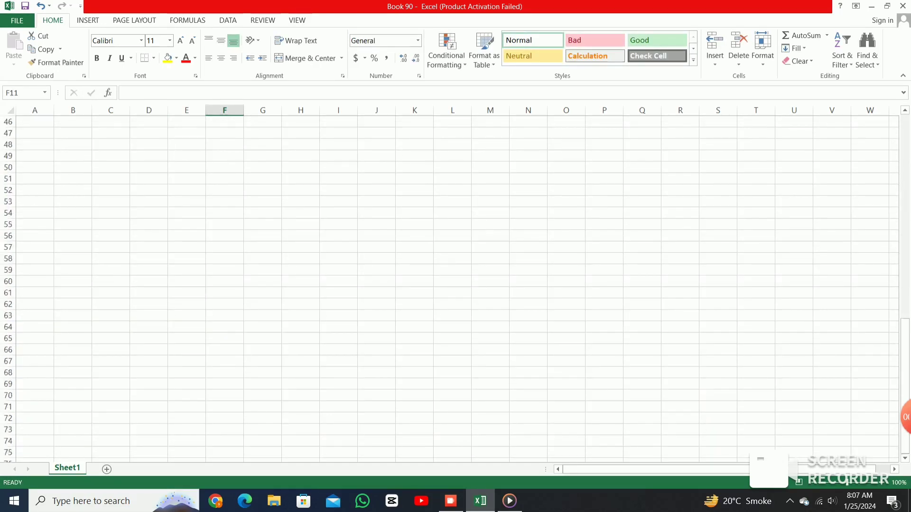
scroll(456, 285, "down", 6)
scroll(456, 285, "down", 3)
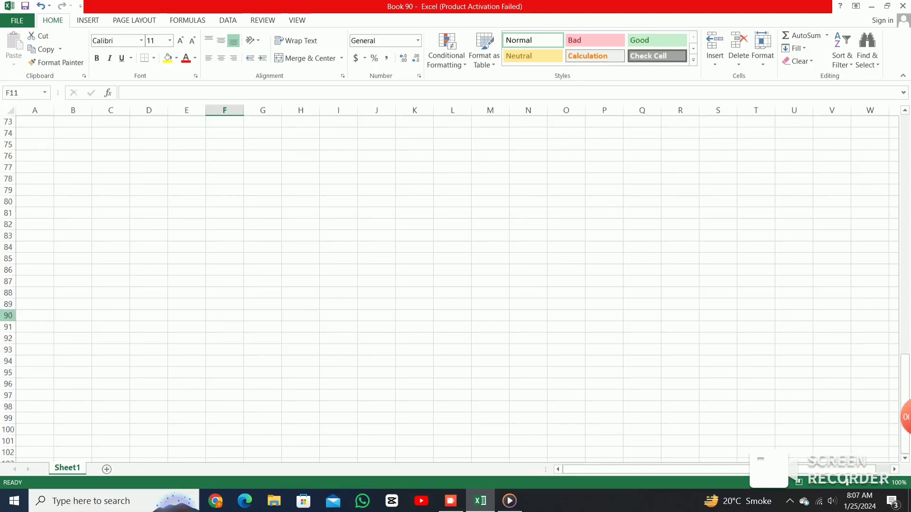
scroll(455, 284, "down", 3)
scroll(456, 285, "down", 5)
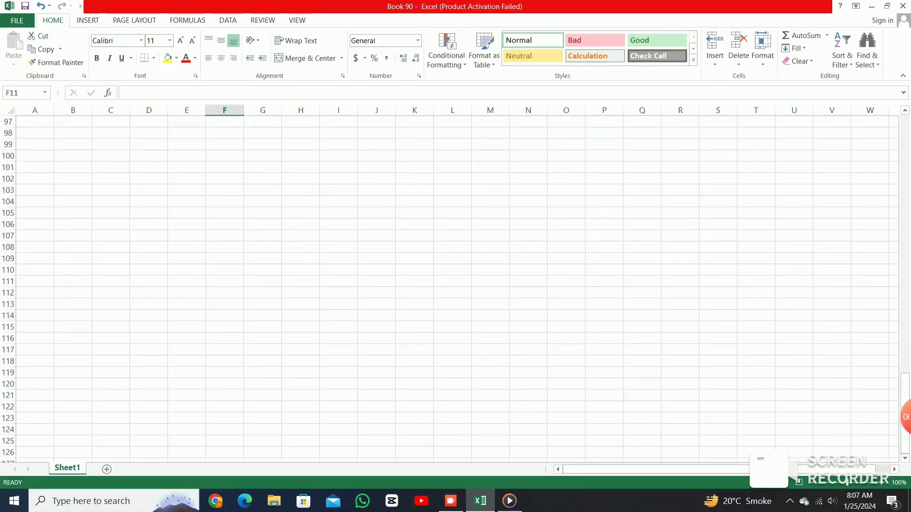
left_click(148, 281)
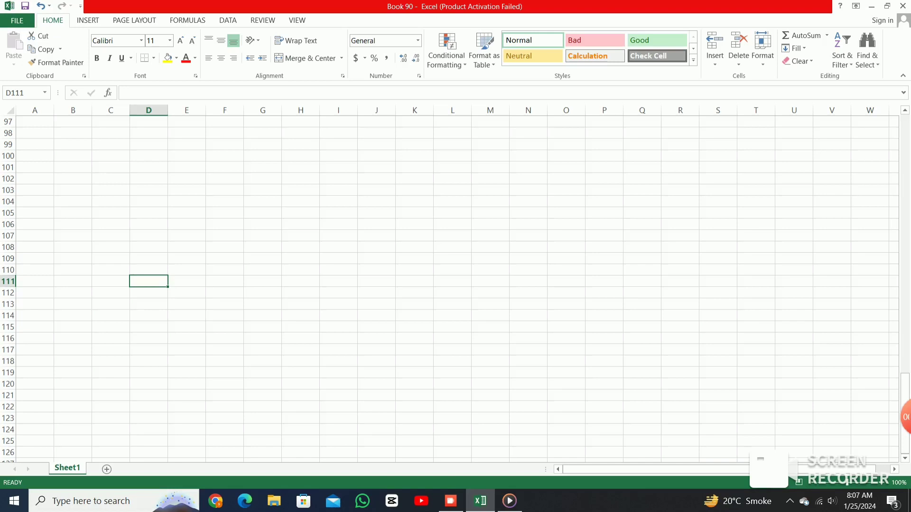
left_click(149, 293)
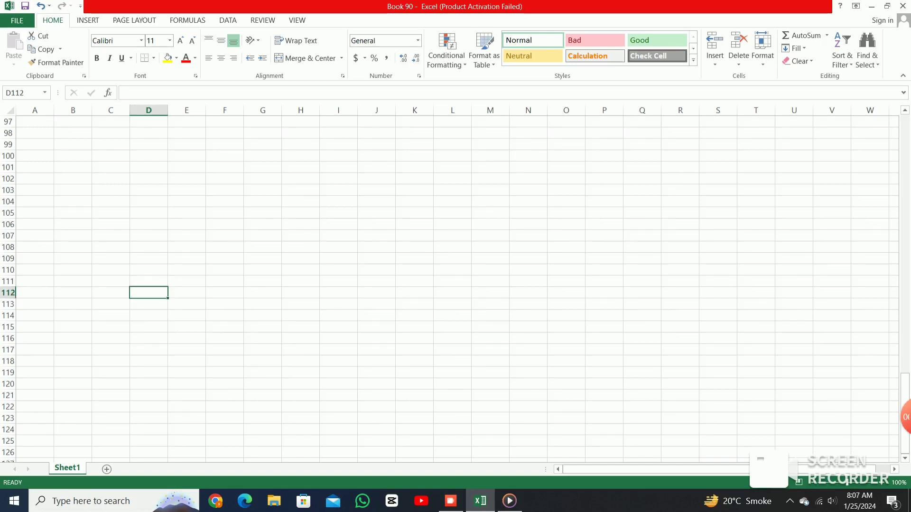
key("ctrl+Down")
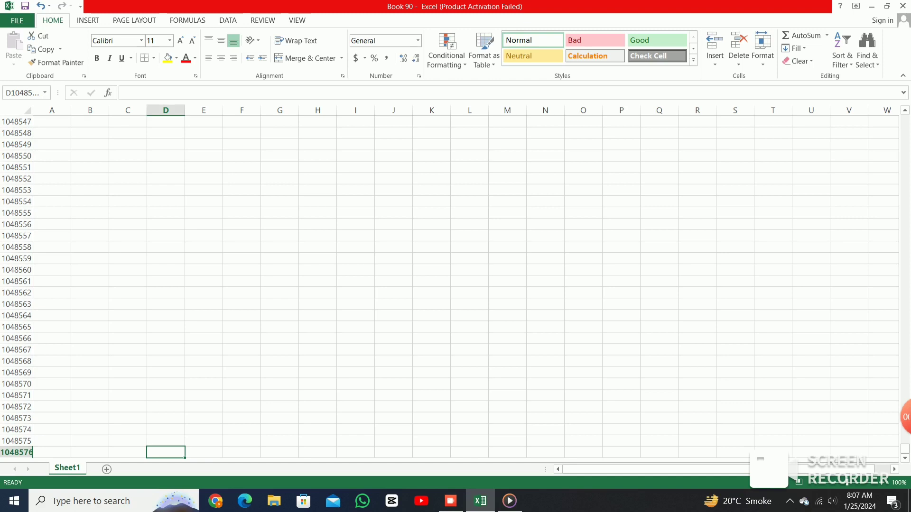
key("ctrl+Up")
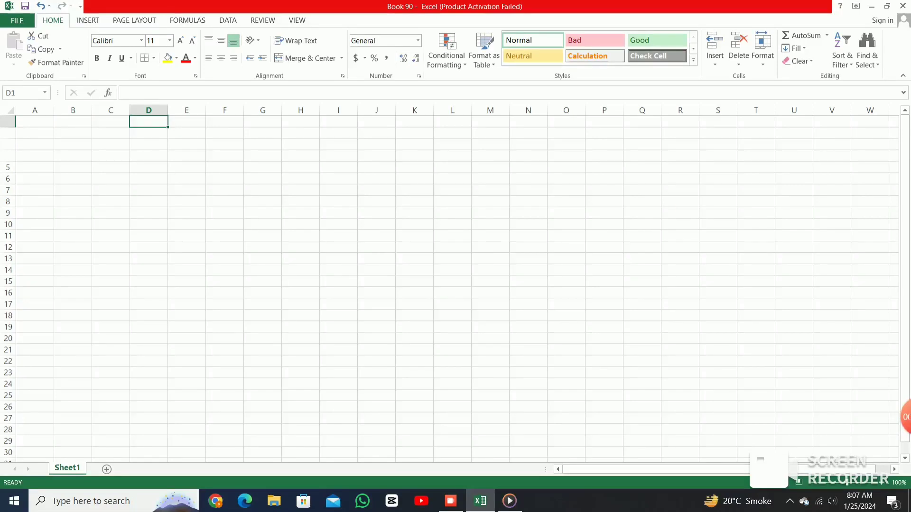
left_click(186, 144)
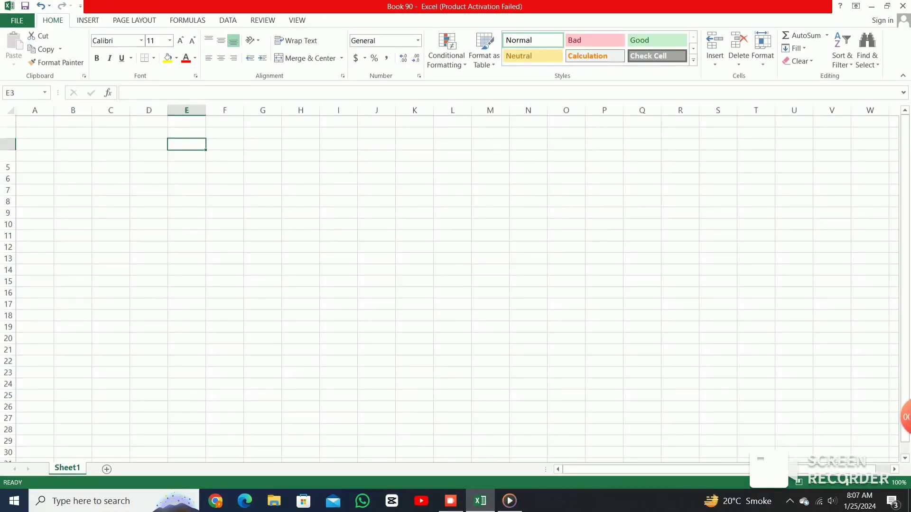
left_click(223, 93)
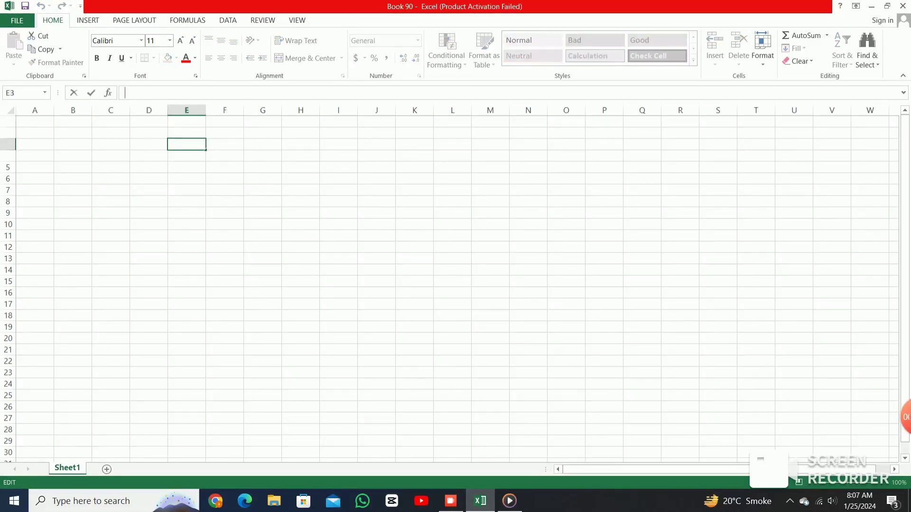
left_click(225, 145)
left_click(263, 156)
left_click(376, 202)
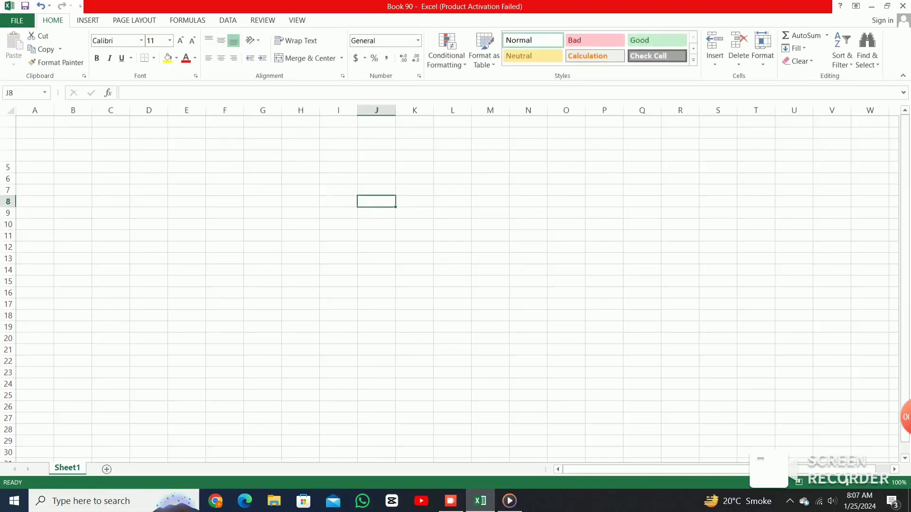
left_click(262, 179)
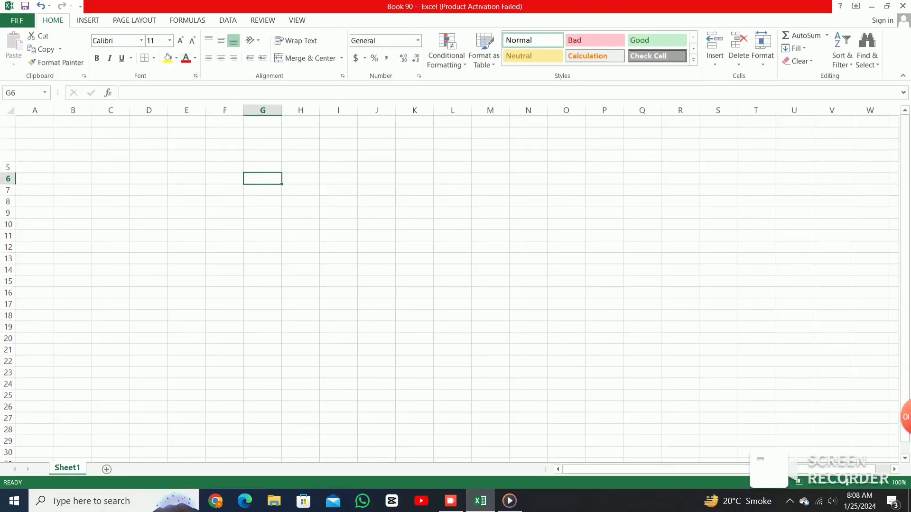
left_click(124, 92)
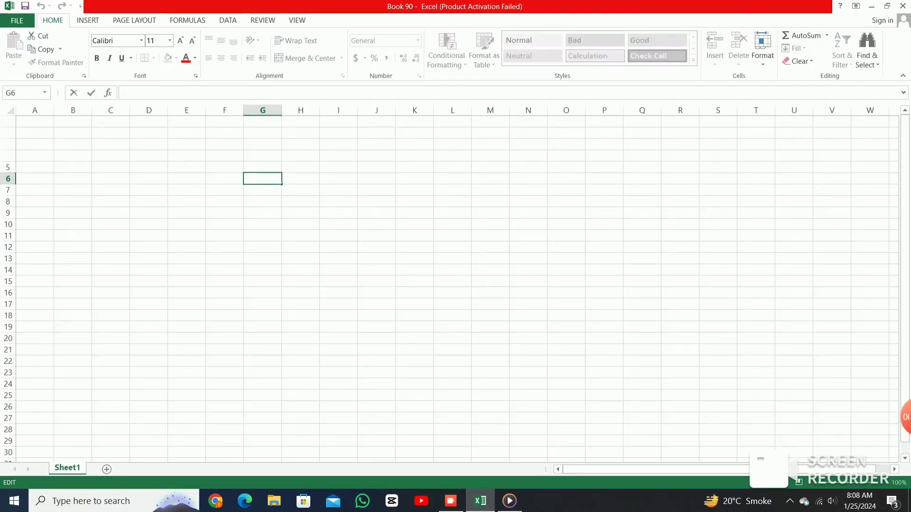
type("MKMKA")
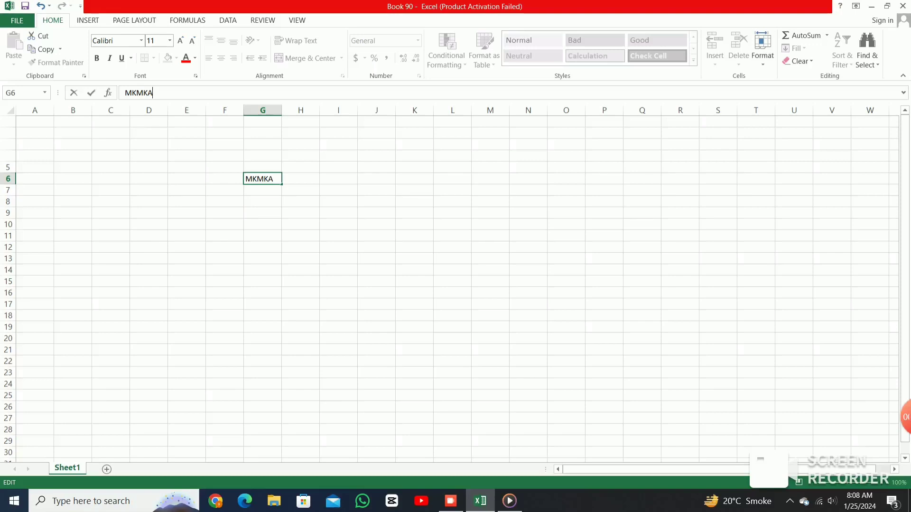
type("XKX")
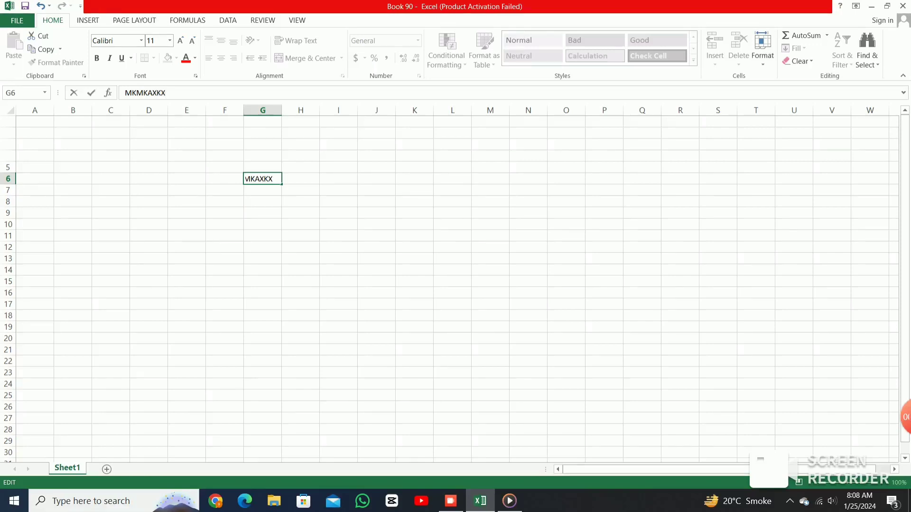
left_click(338, 247)
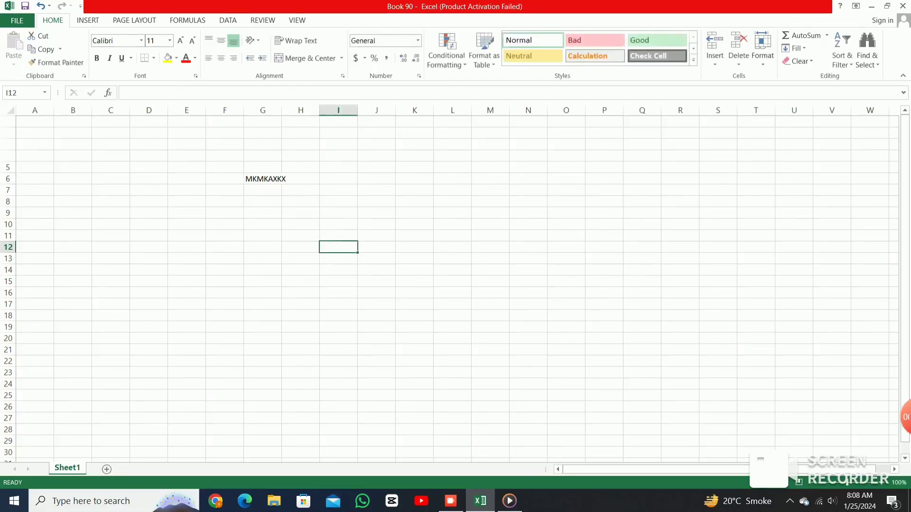
type("DMSMMXMMXM")
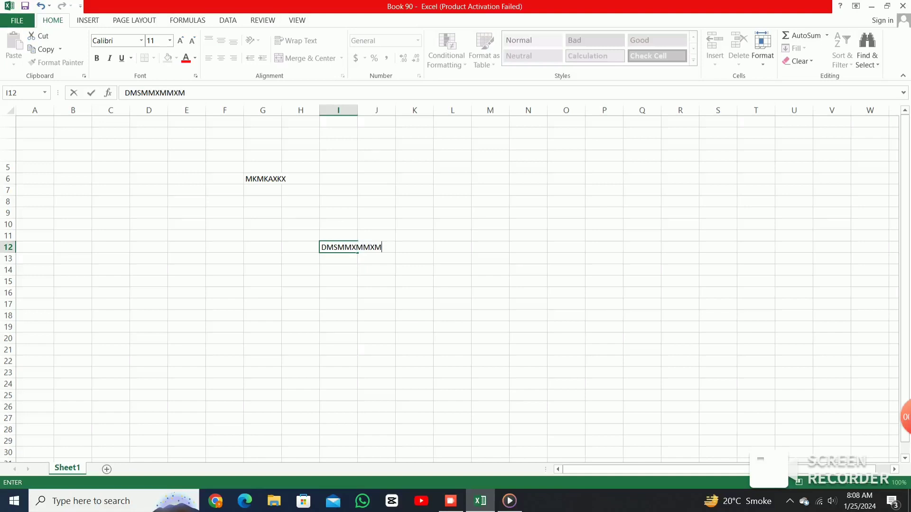
type("S")
key("BackSpace")
key("BackSpace")
key("BackSpace")
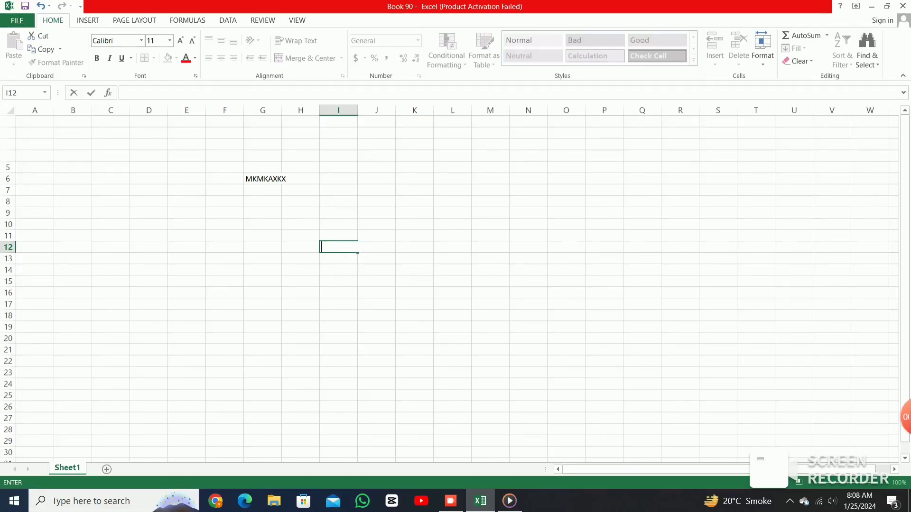
key("Up")
key("Up")
key("Up")
key("Up")
key("Up")
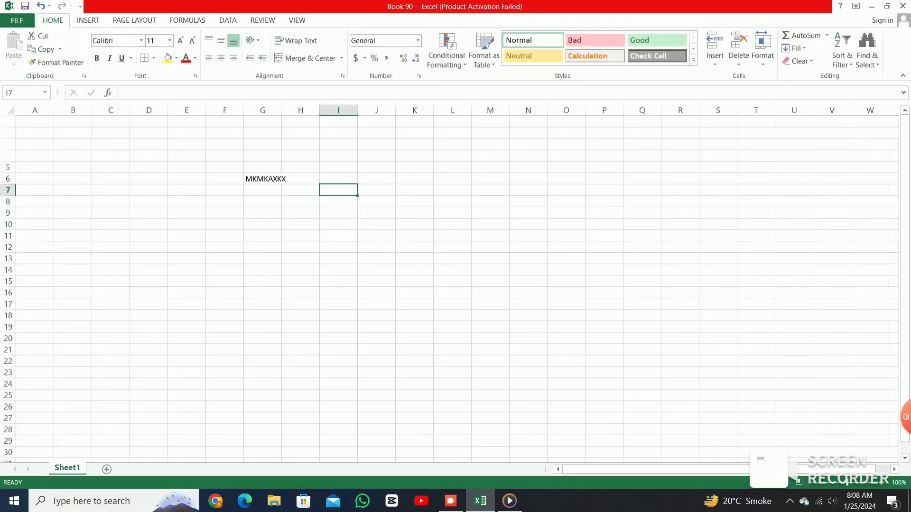
key("Left")
key("Up")
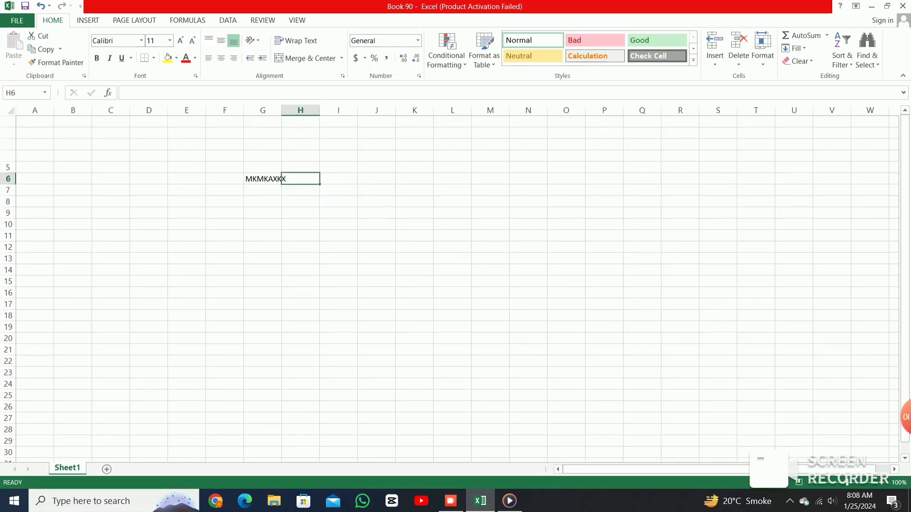
key("Left")
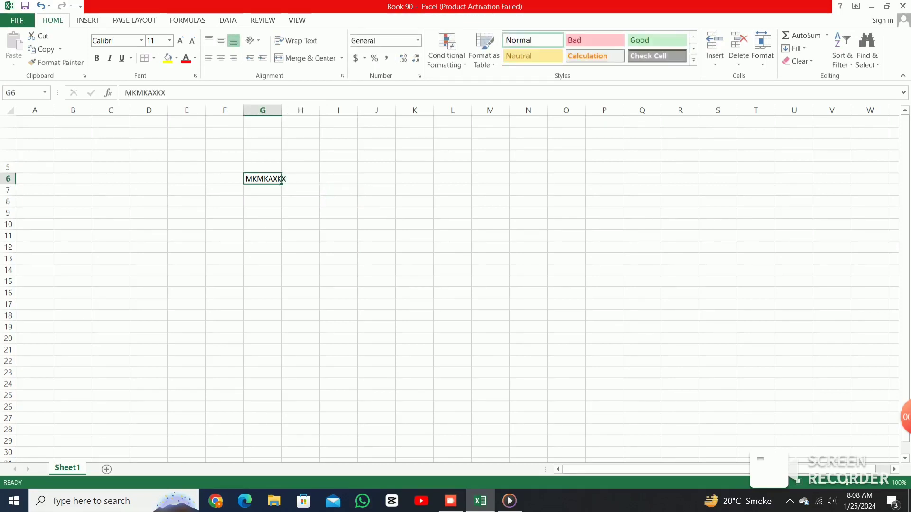
key("BackSpace")
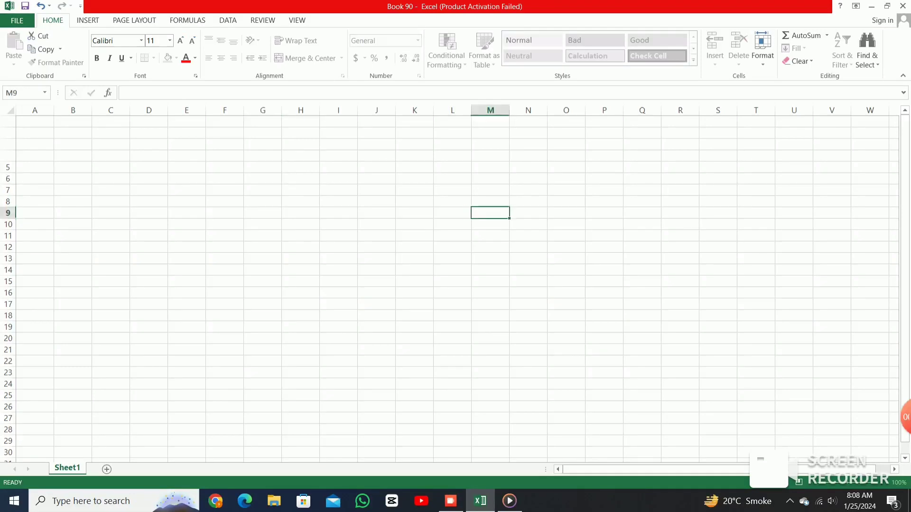
key("Return")
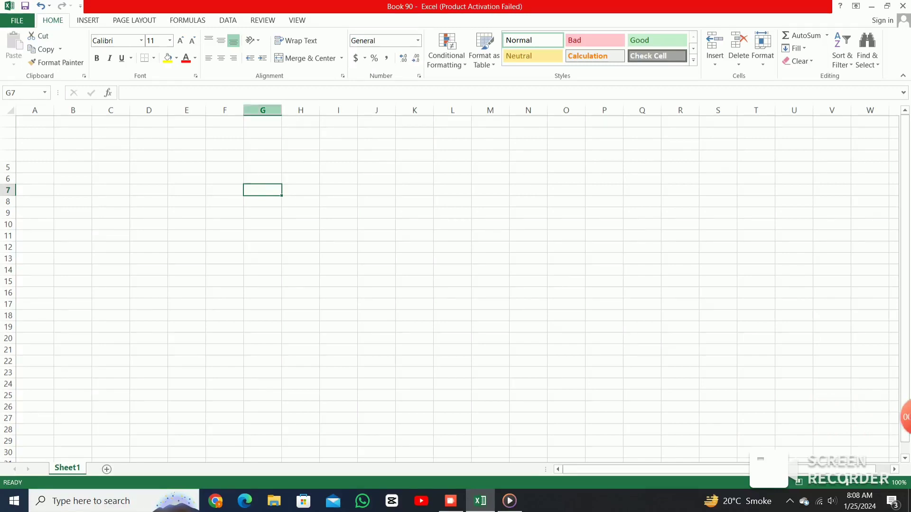
Merge G1:L4 into one centred title cell reading 'SUM IF + SUM IF'
left_click_drag(262, 121, 452, 157)
left_click(306, 58)
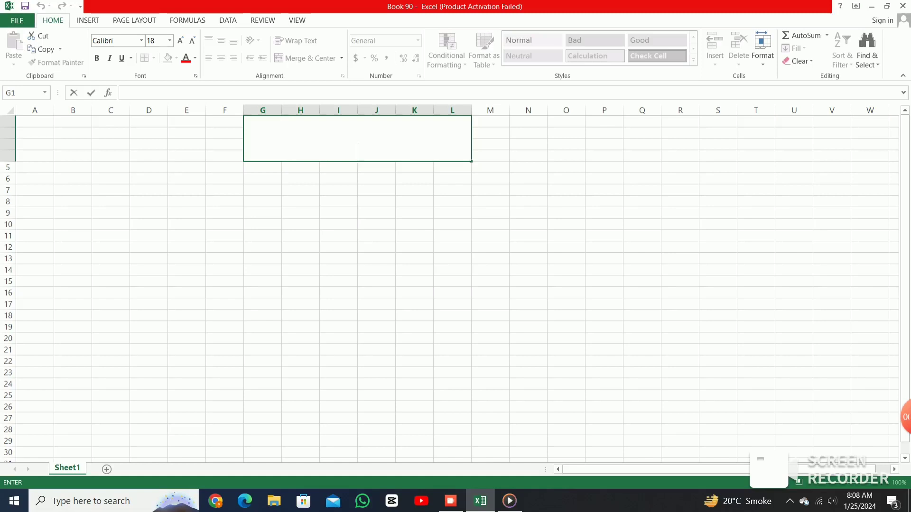
type("SUM")
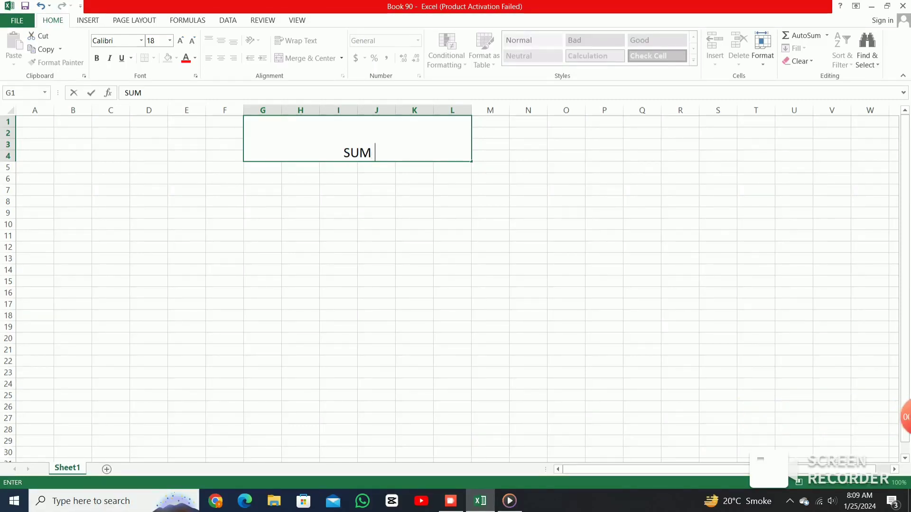
type("IF +")
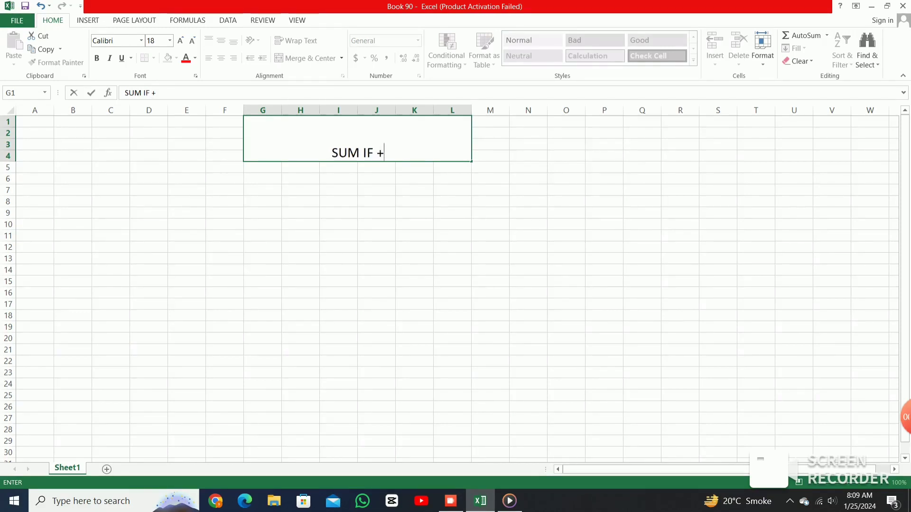
type(" SUM ")
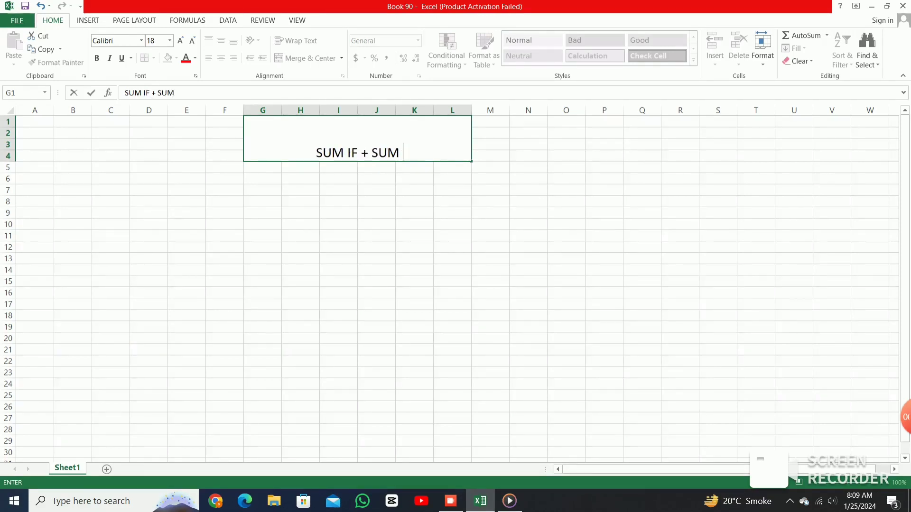
type("IF")
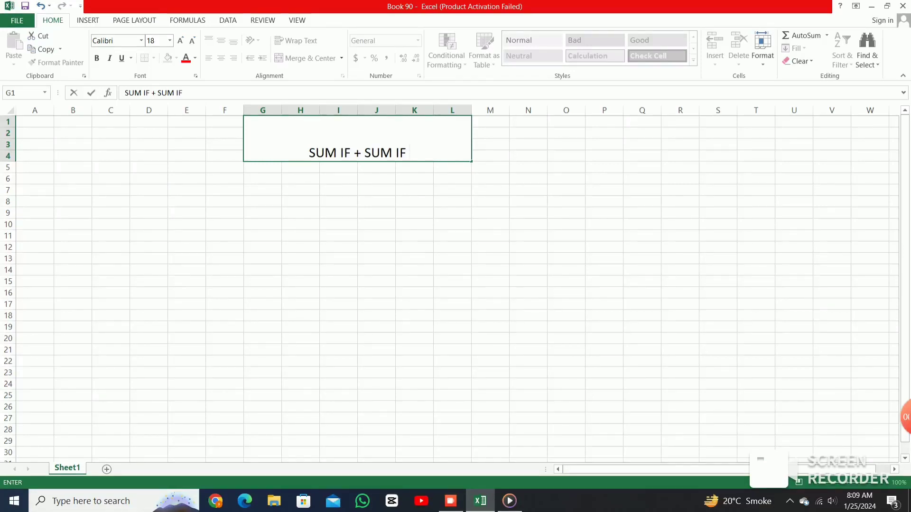
left_click(186, 178)
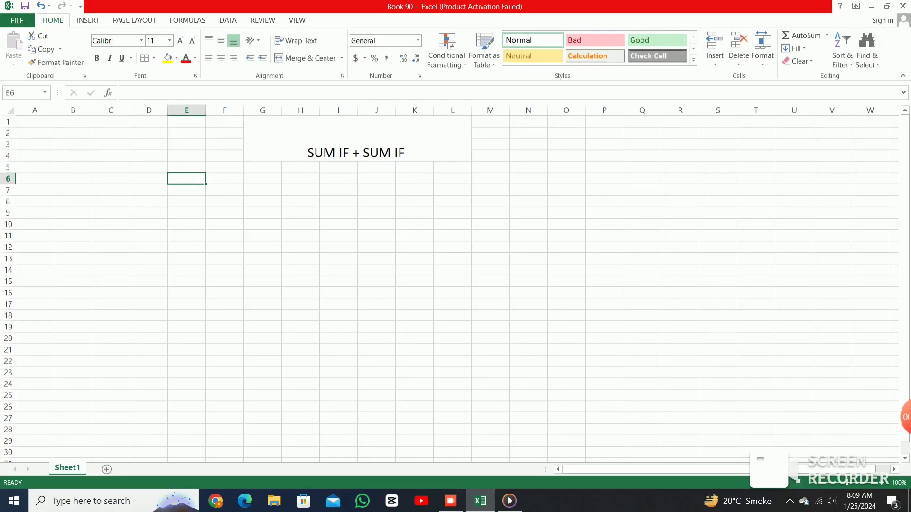
Enter the heading 'S NO' in cell C6
left_click(110, 179)
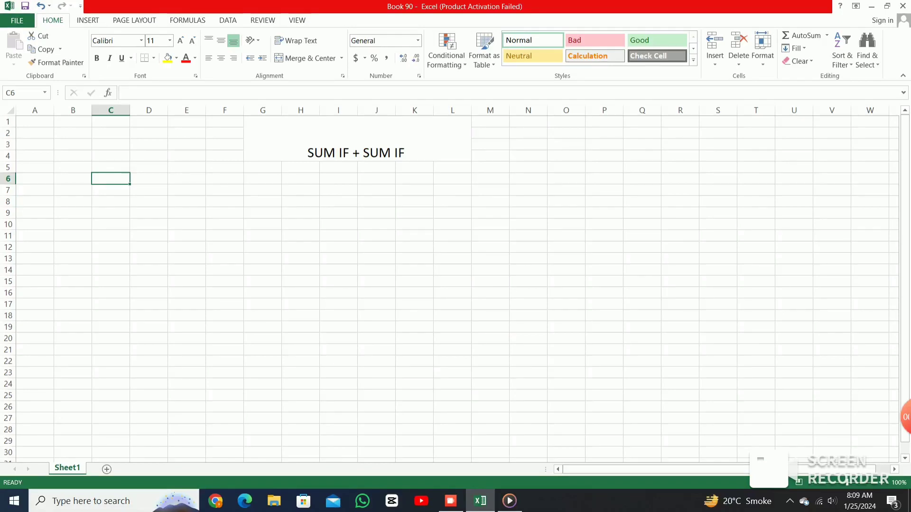
type("S")
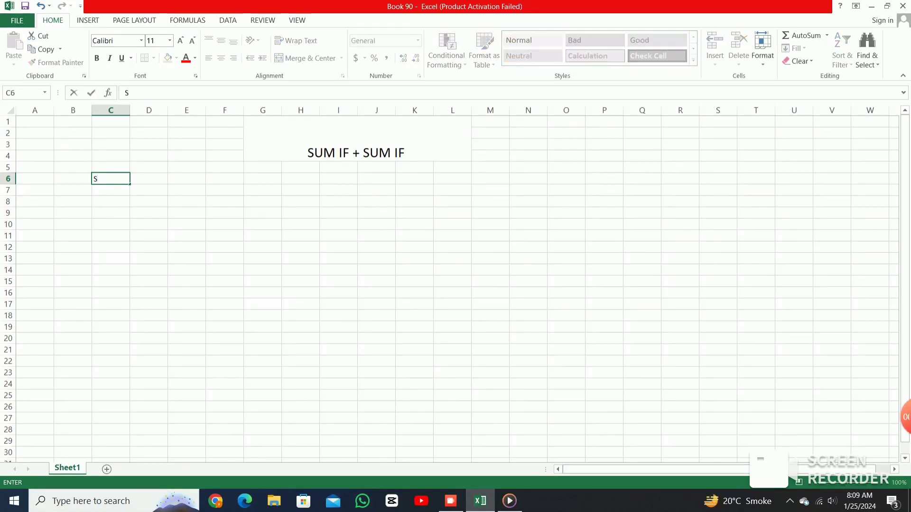
key("BackSpace")
type("S N")
type("O")
key("Return")
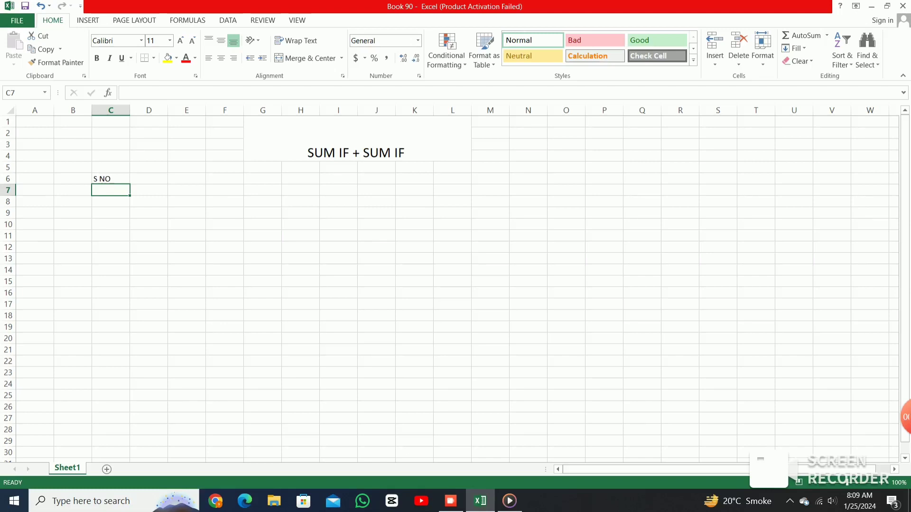
Fill serial numbers 1 to 8 down C7:C14 from a 1, 2 starting pair
type("1")
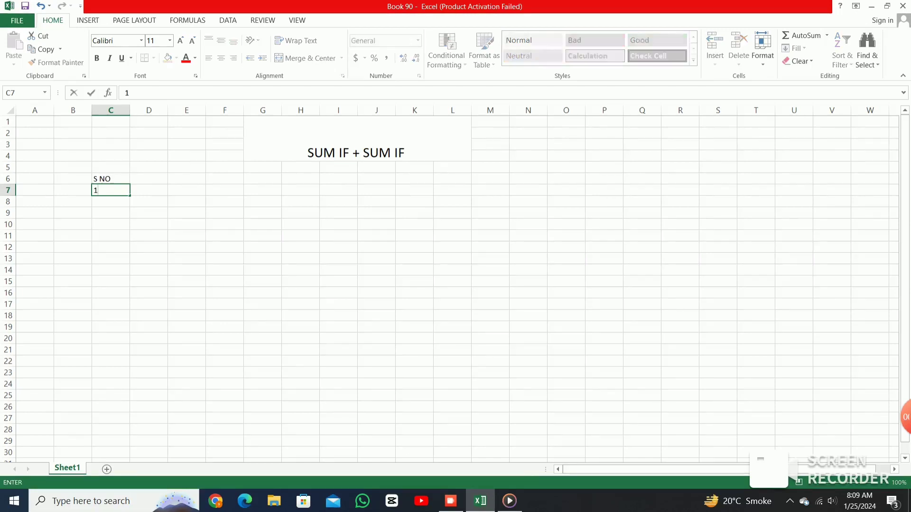
key("Return")
type("2")
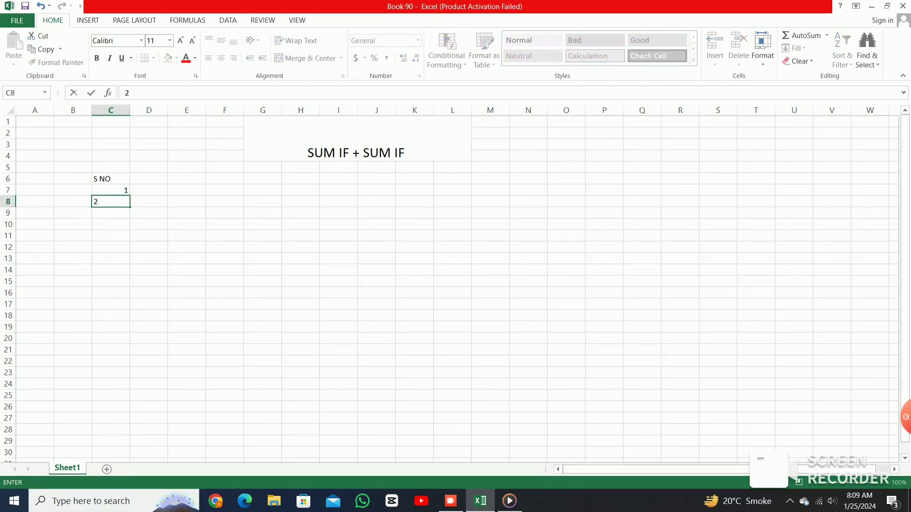
left_click_drag(111, 201, 111, 190)
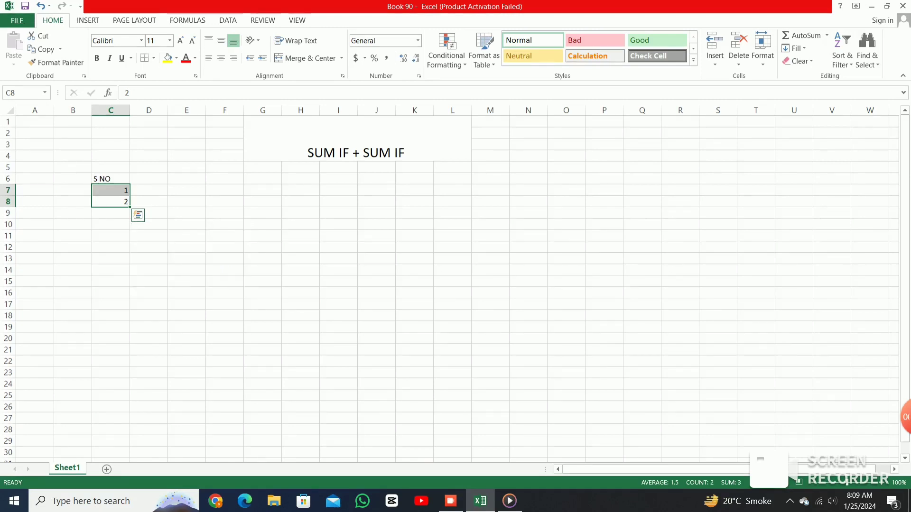
mouse_move(130, 208)
left_mouse_down()
mouse_move(130, 298)
mouse_move(129, 276)
left_mouse_up()
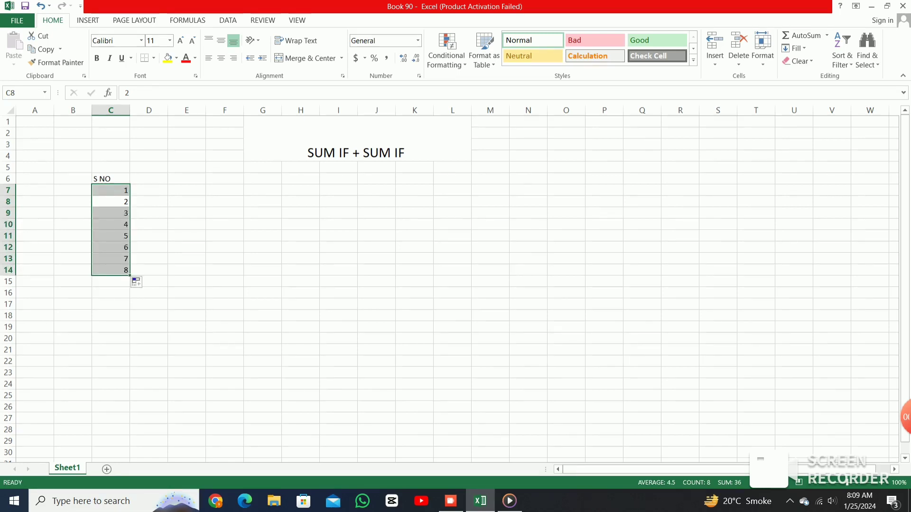
left_click(186, 246)
left_click(149, 236)
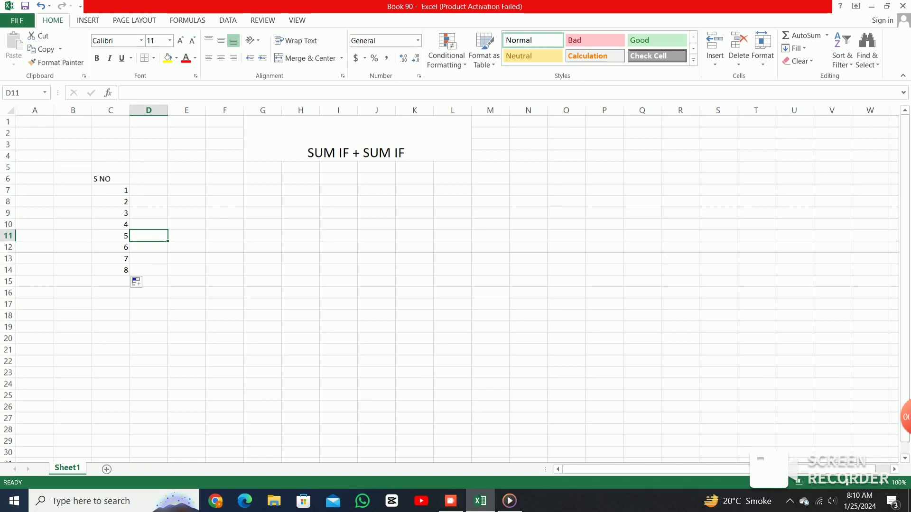
Merge and centre columns D and E in each row from 6 to 14
left_click(148, 179)
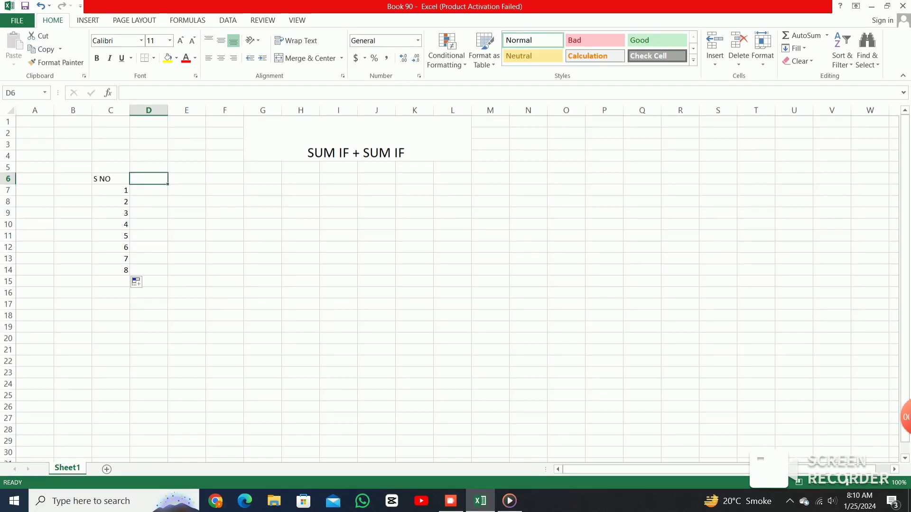
left_click_drag(149, 178, 186, 179)
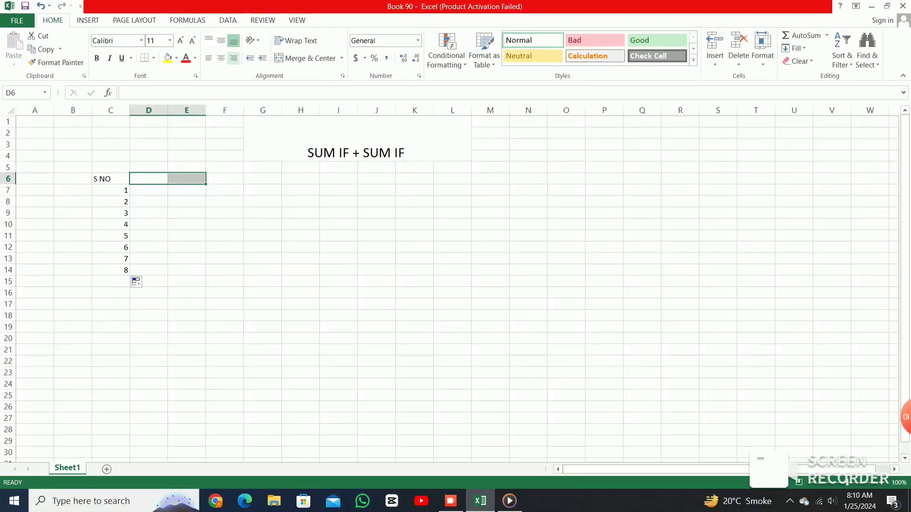
left_click(306, 58)
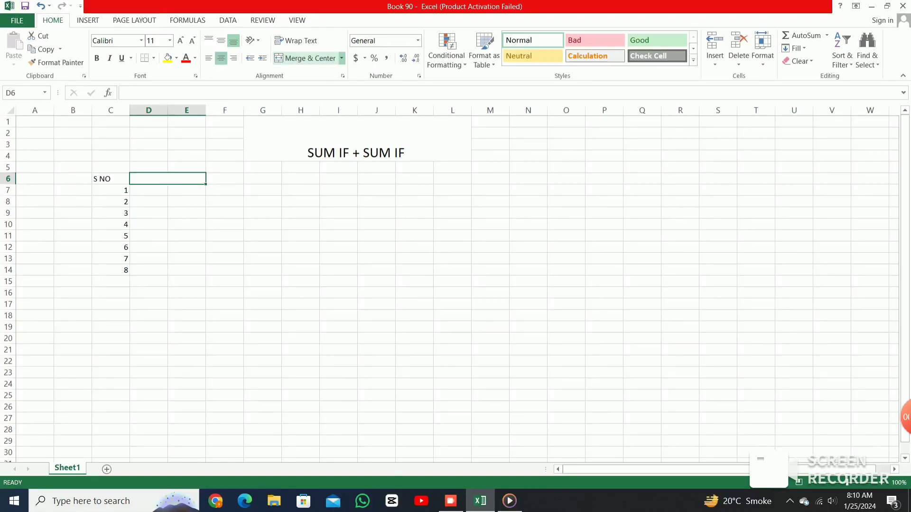
mouse_move(149, 189)
left_mouse_down()
mouse_move(187, 190)
mouse_move(187, 201)
left_mouse_up()
left_click(306, 58)
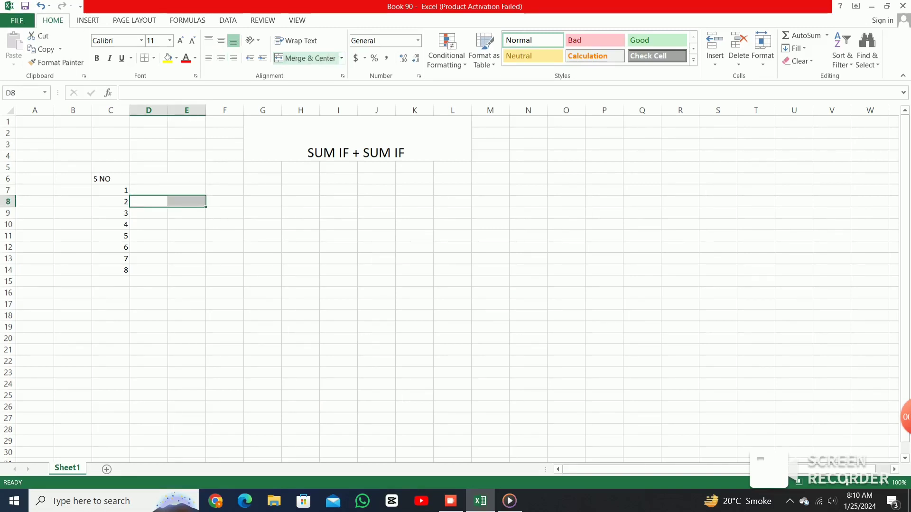
left_click(306, 58)
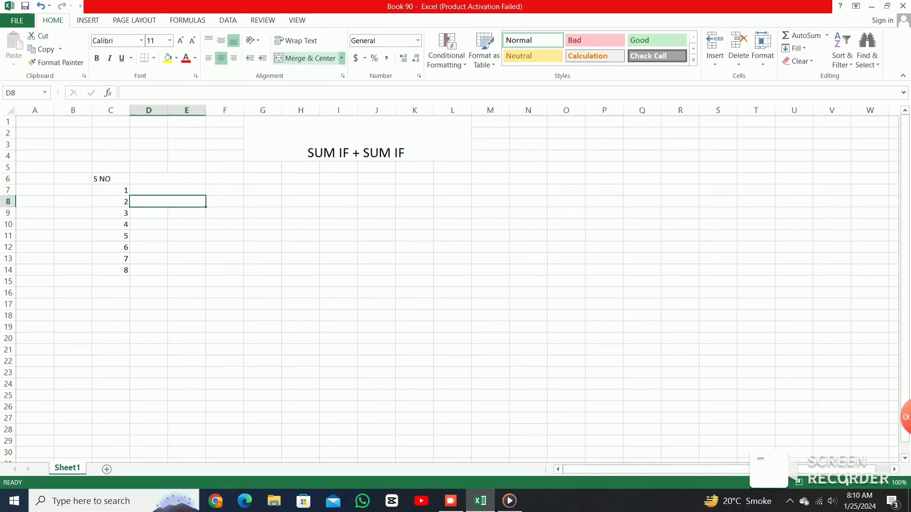
mouse_move(148, 212)
left_mouse_down()
mouse_move(186, 213)
mouse_move(186, 269)
left_mouse_up()
left_click(306, 58)
left_click(306, 58)
left_click(306, 58)
left_click(306, 57)
left_click(306, 57)
left_click(306, 58)
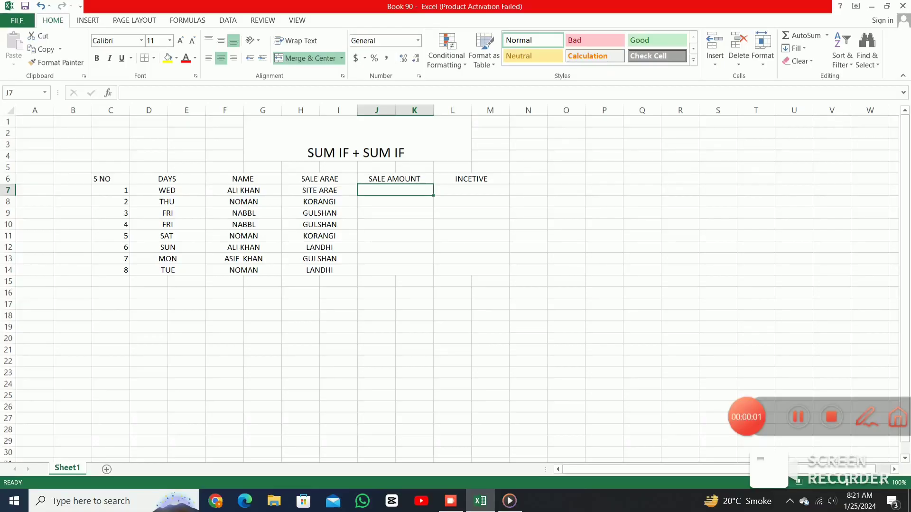
Enter 5000 as the first sale amount in J7
key("Down")
key("Down")
key("Right")
key("Down")
key("Down")
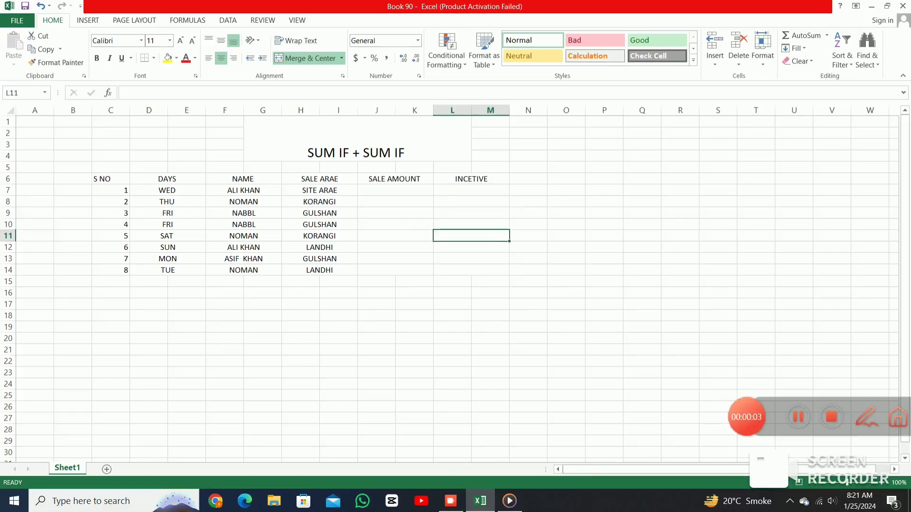
key("Up")
key("Up")
key("Left")
key("Up")
key("Up")
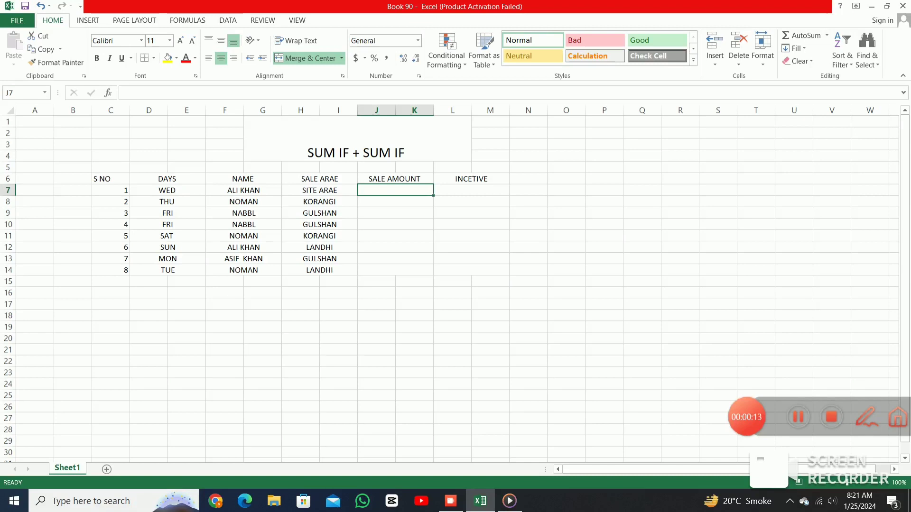
type("=")
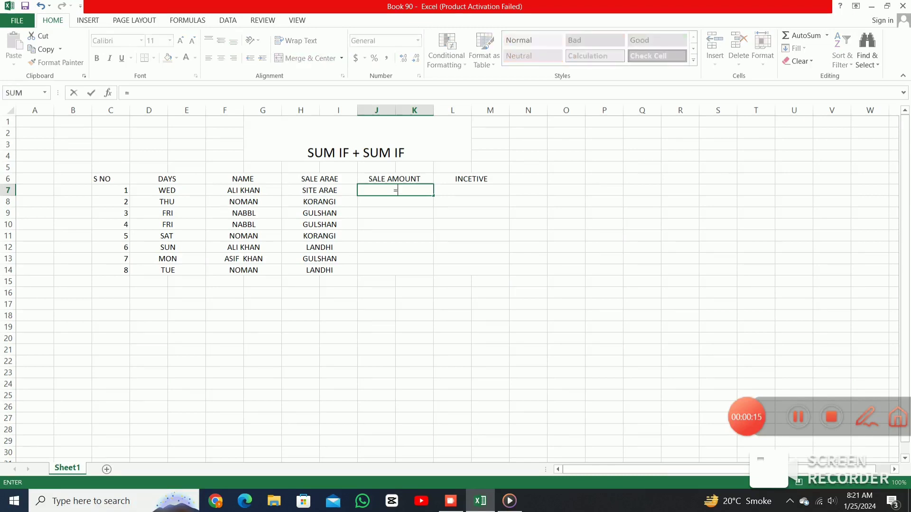
key("BackSpace")
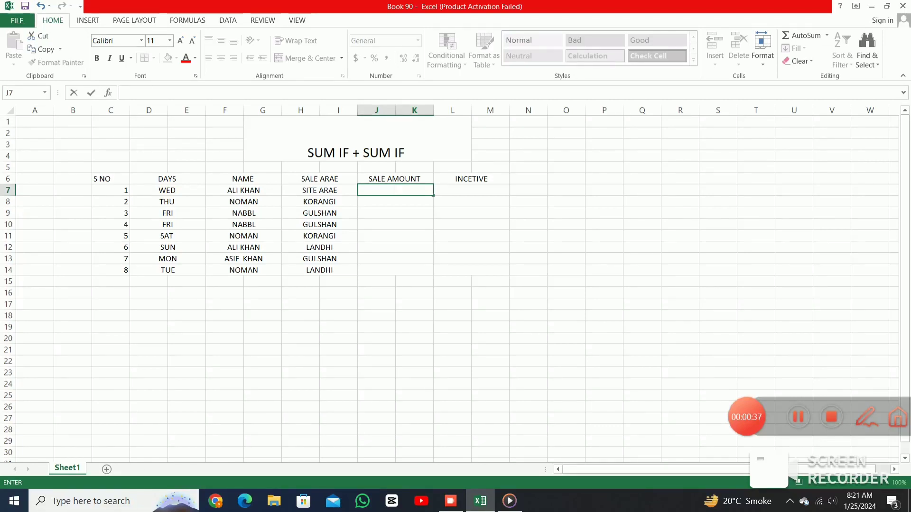
type("5")
type("000")
key("Return")
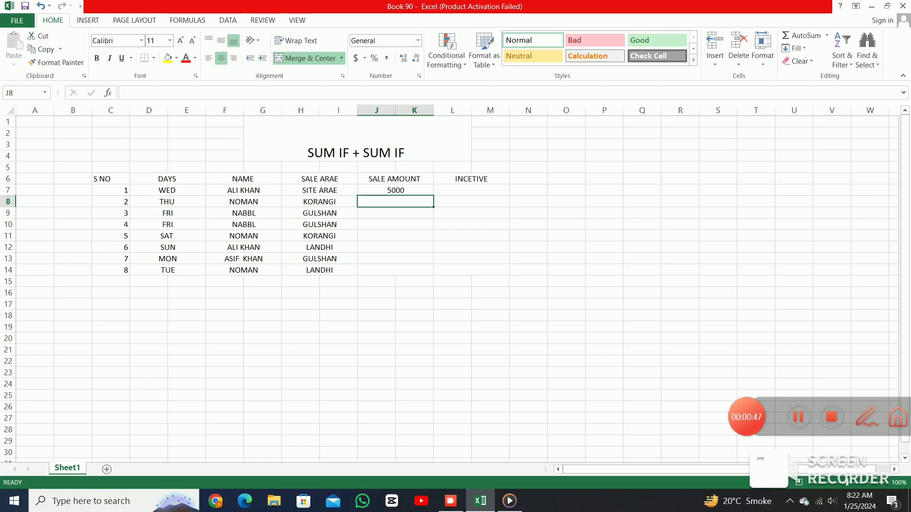
Enter sale amounts 3250, 7000 and 7000 in J8 to J10, fixing typos
type("3")
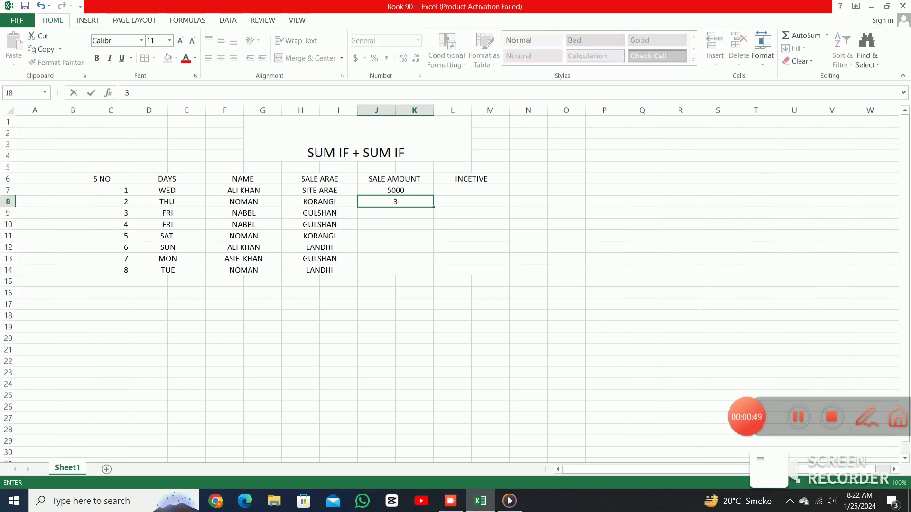
type("25-")
key("BackSpace")
type("0")
key("Return")
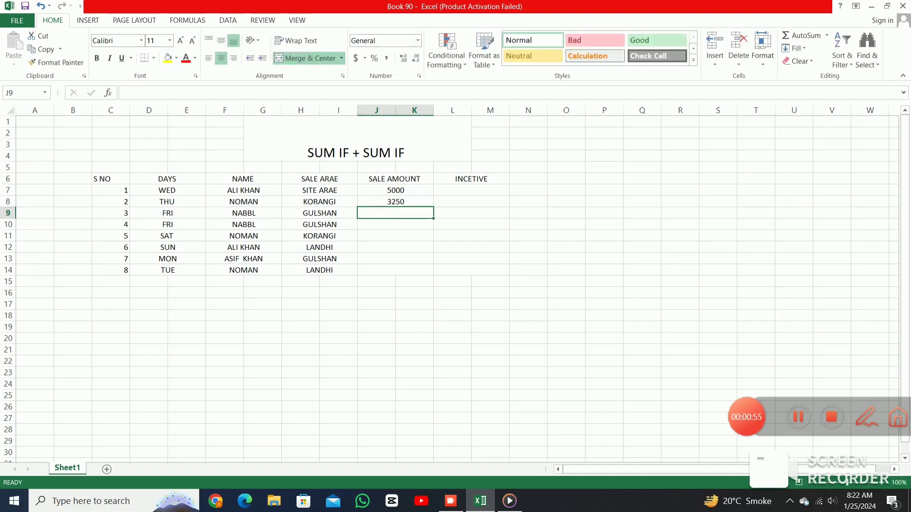
type("7")
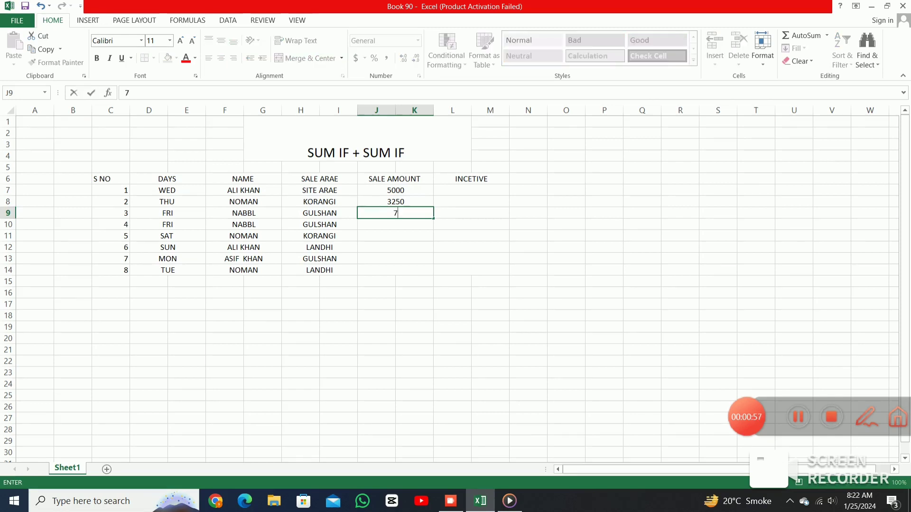
type("000")
key("Return")
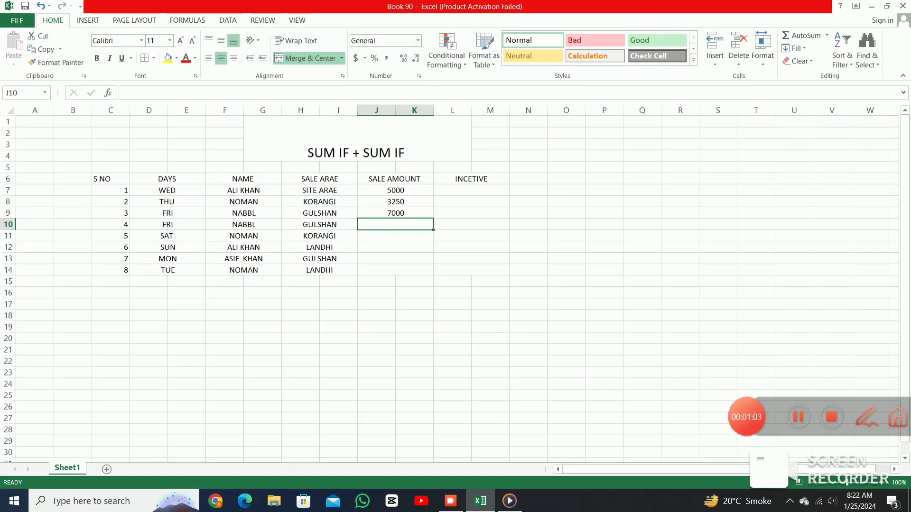
type("70000")
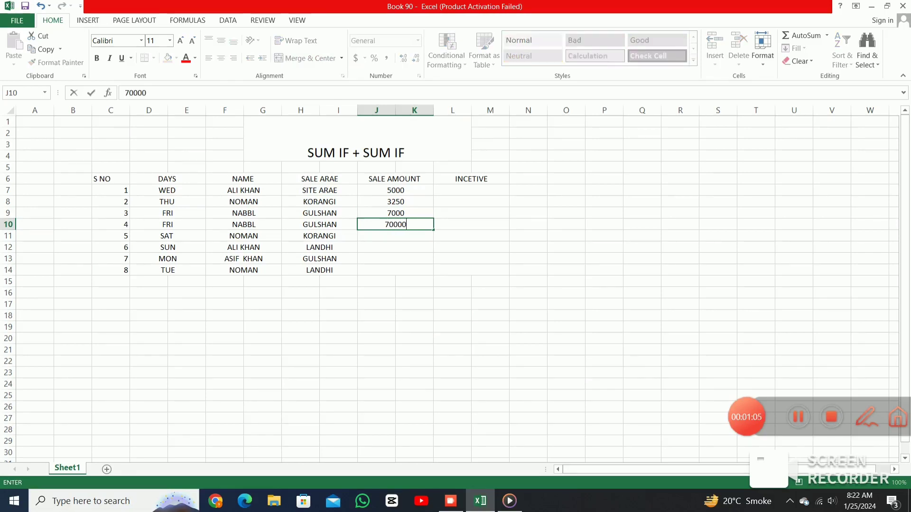
key("BackSpace")
type("85")
type("00")
key("BackSpace")
key("BackSpace")
key("BackSpace")
key("BackSpace")
key("Return")
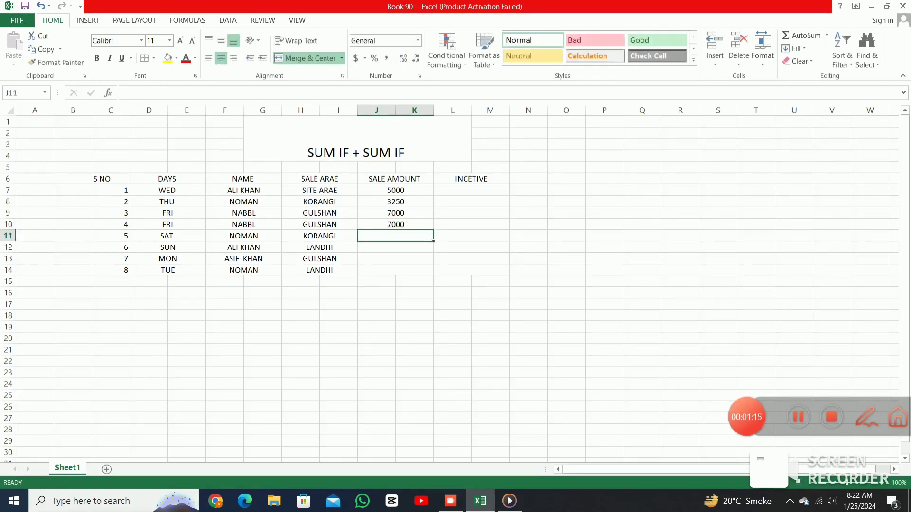
Undo the accidental edit so H11 reads KORANGI again
left_click(319, 224)
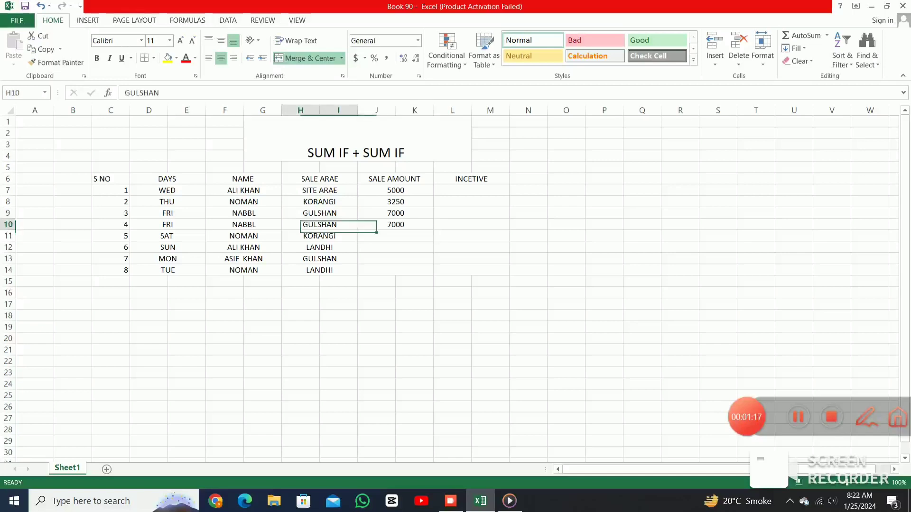
double_click(319, 236)
type("85000")
key("BackSpace")
key("BackSpace")
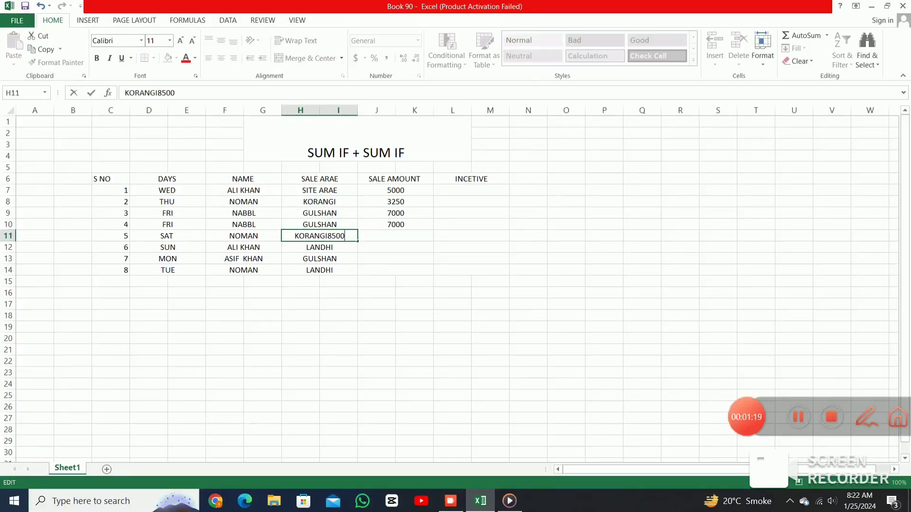
key("BackSpace")
key("BackSpace")
key("BackSpace")
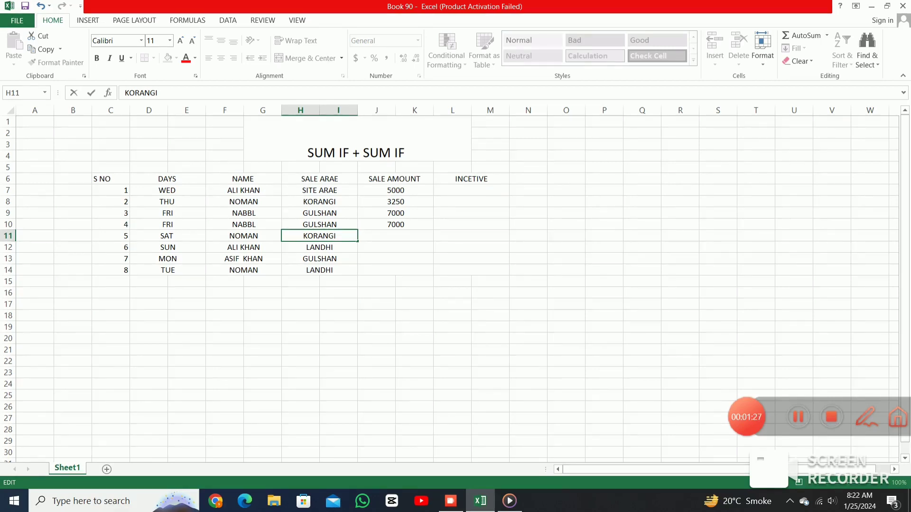
key("Tab")
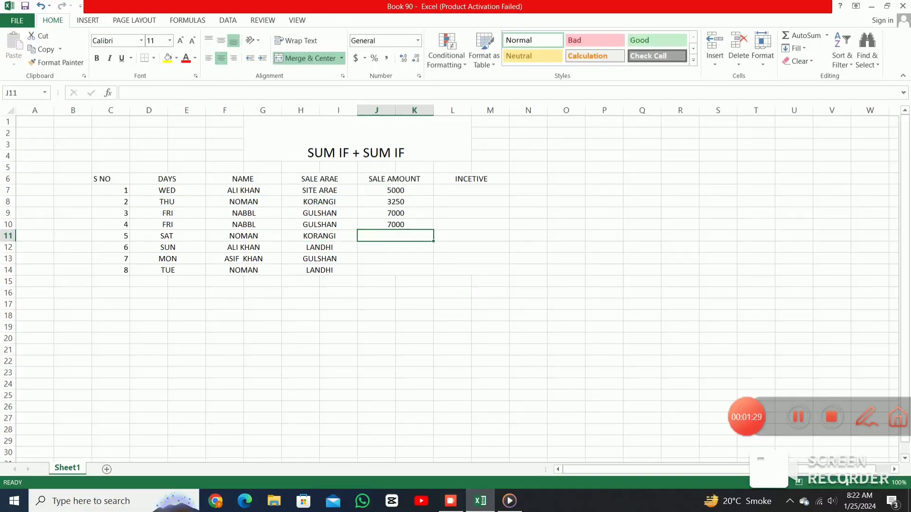
Enter sale amounts 8500, 50000, 80000 and 10000 in J11 to J14
type("85")
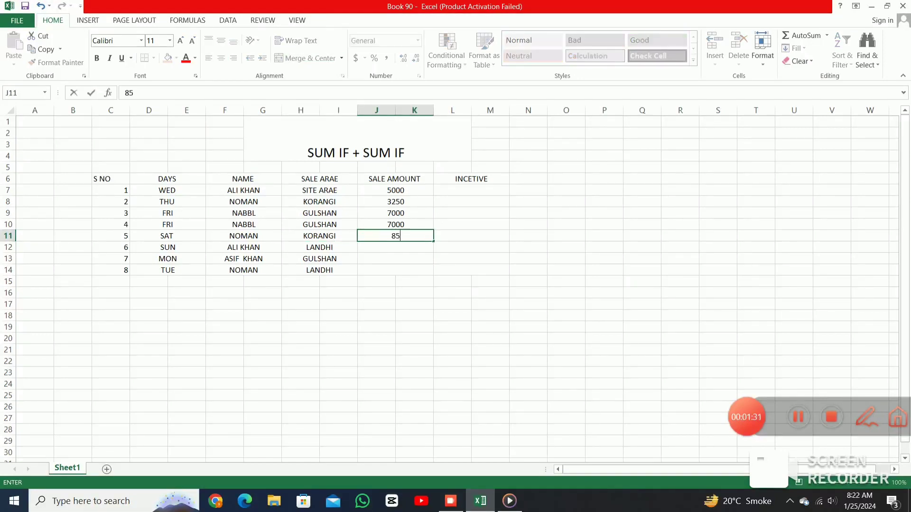
type("00")
key("Return")
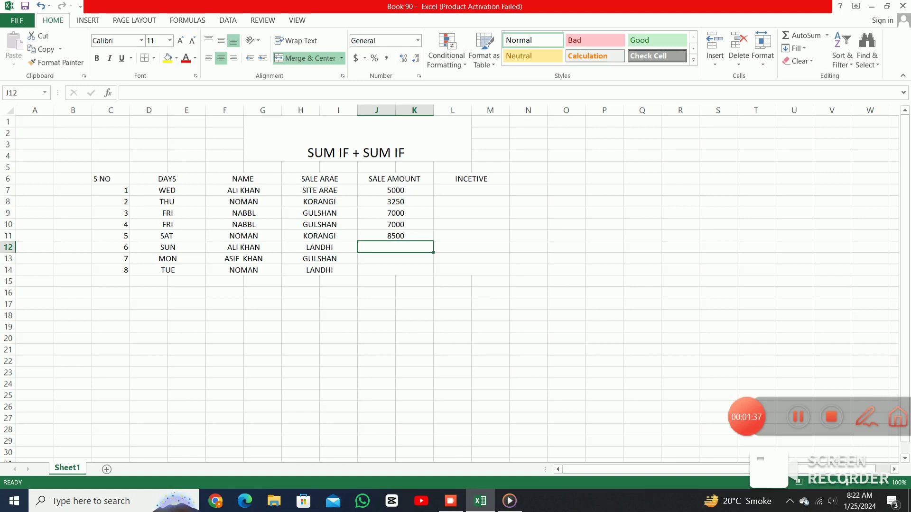
type("500")
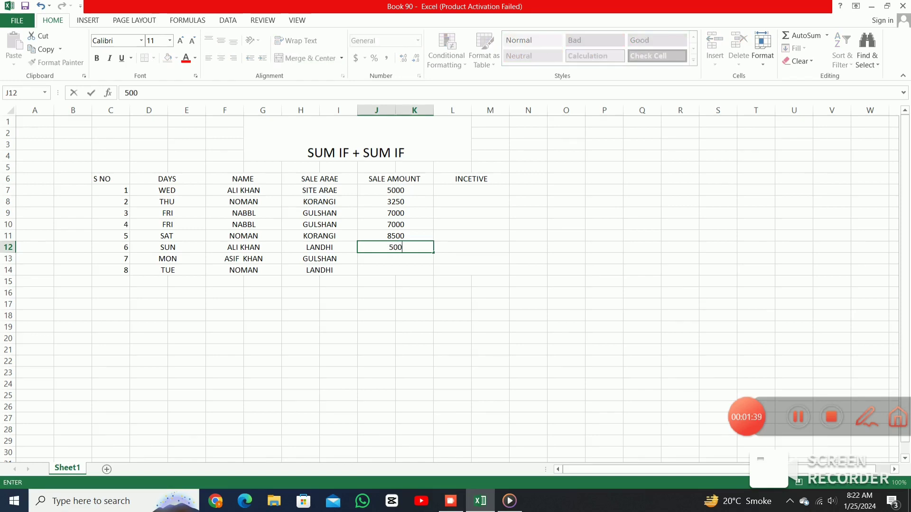
type("00")
key("Return")
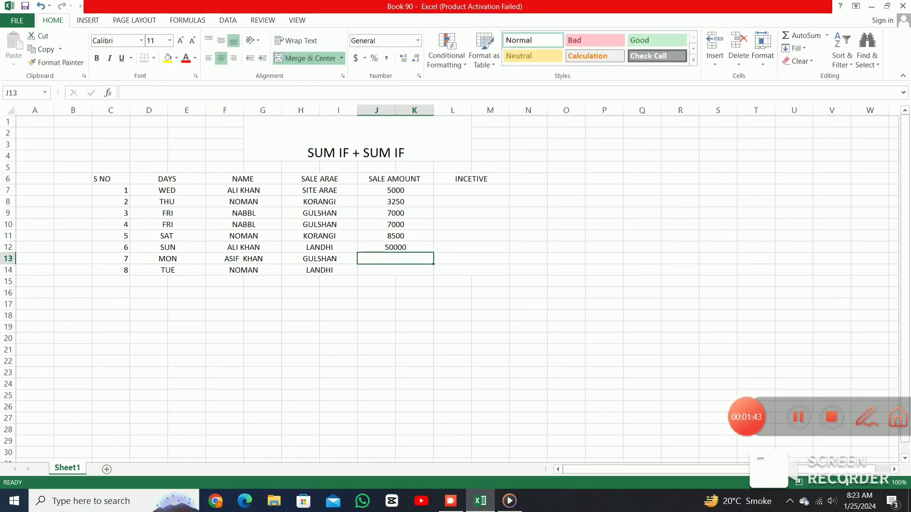
type("8")
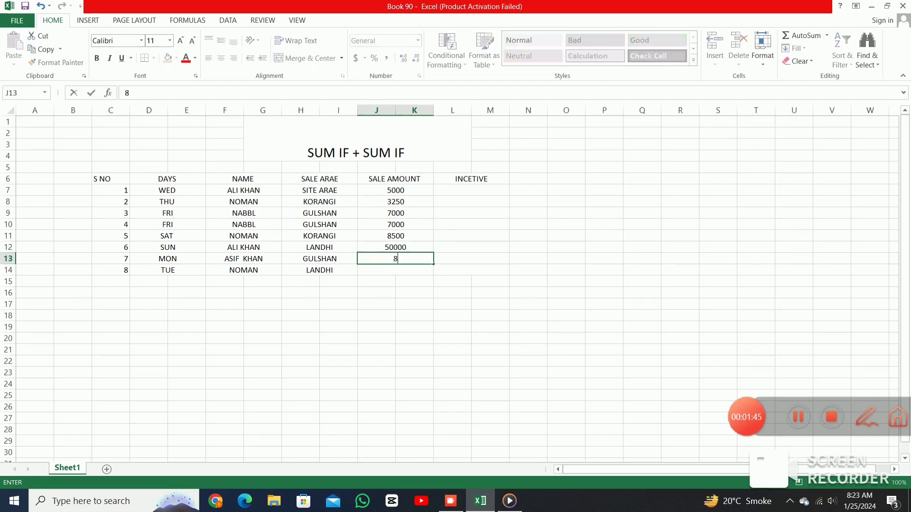
type("0000")
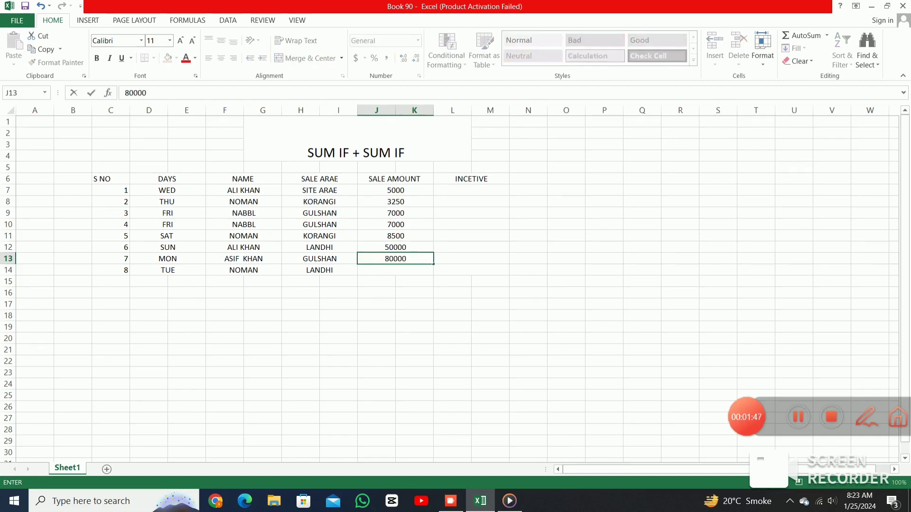
key("Return")
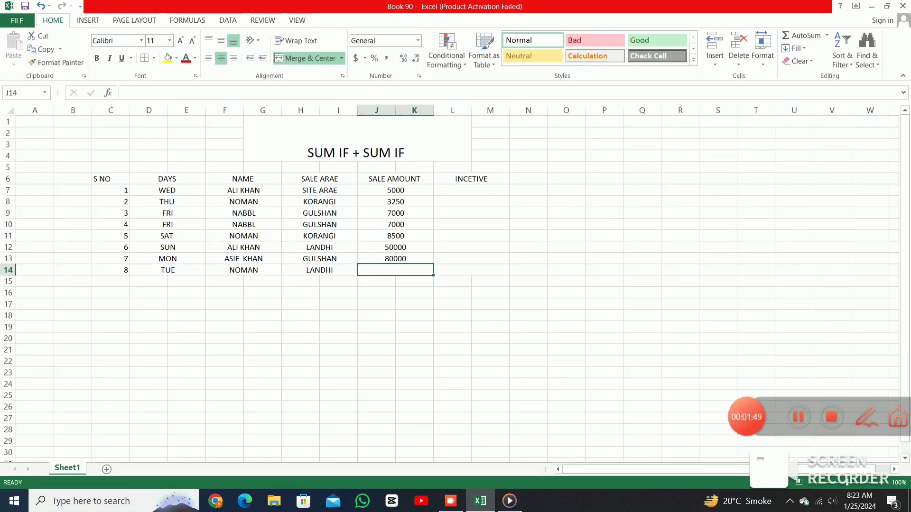
type("1")
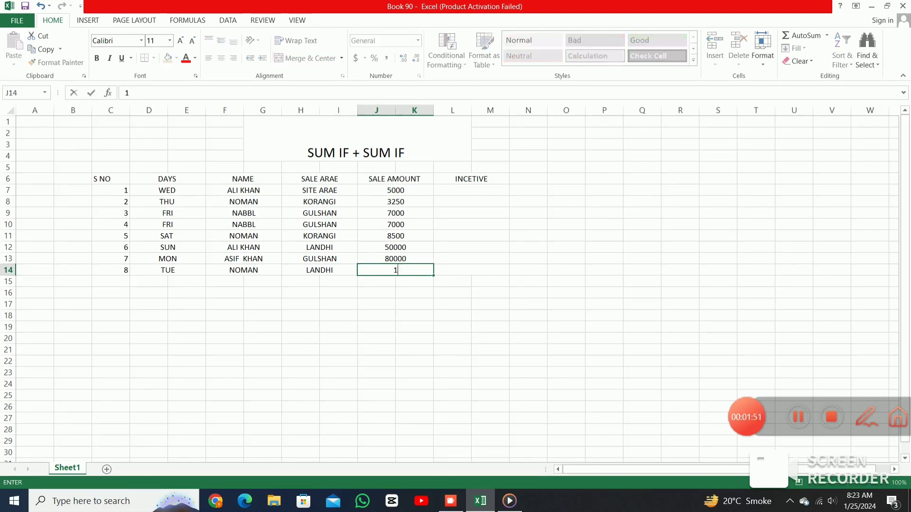
type("0000")
left_click(471, 270)
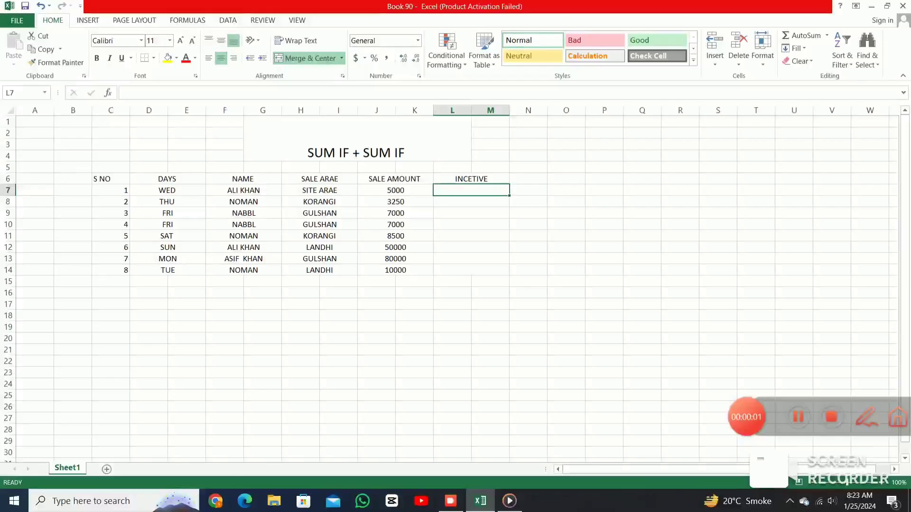
Enter =SUMIF(F7,"") in L7 and accept Excel's suggested formula correction
key("Down")
key("Down")
key("Up")
key("Up")
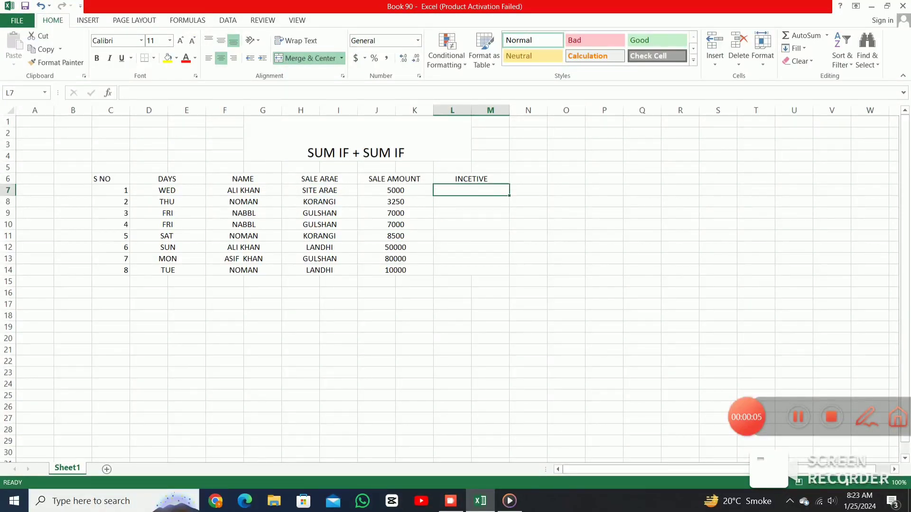
type("=")
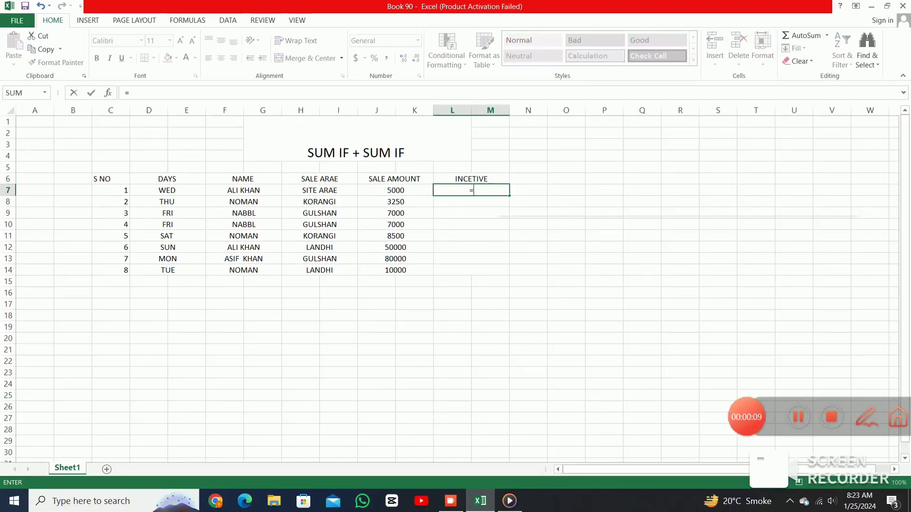
type("SUM")
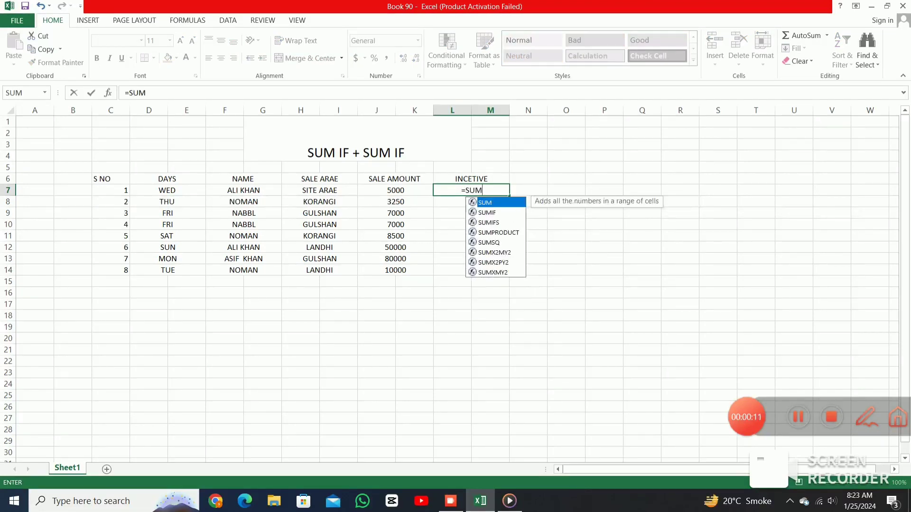
type("IF")
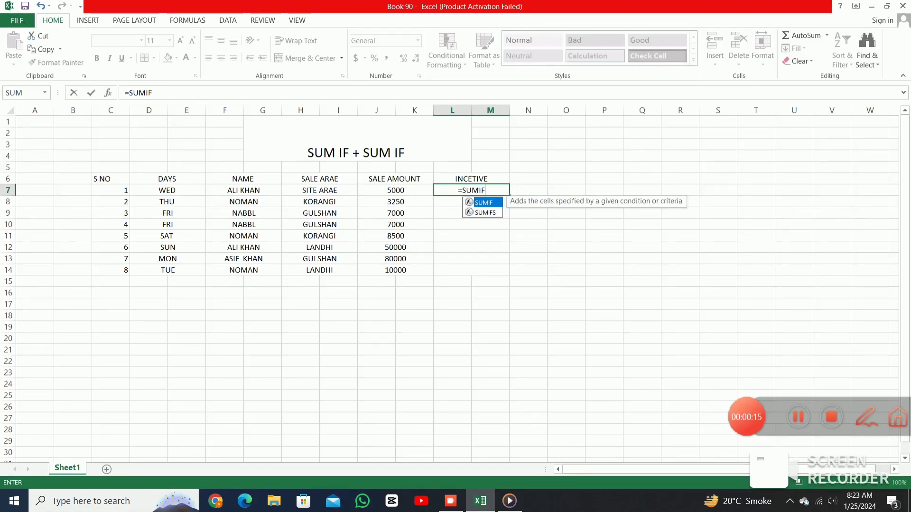
type("(")
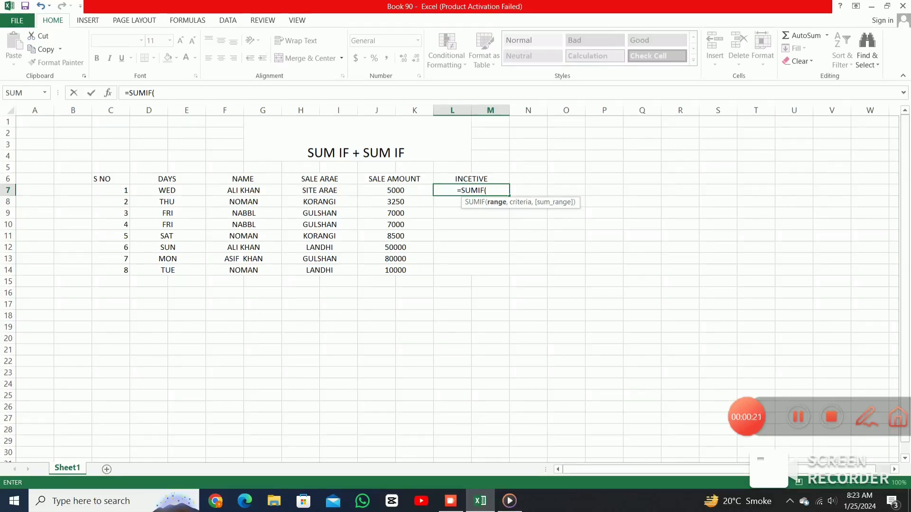
key("Left")
key("Left")
key("Left")
key("Left")
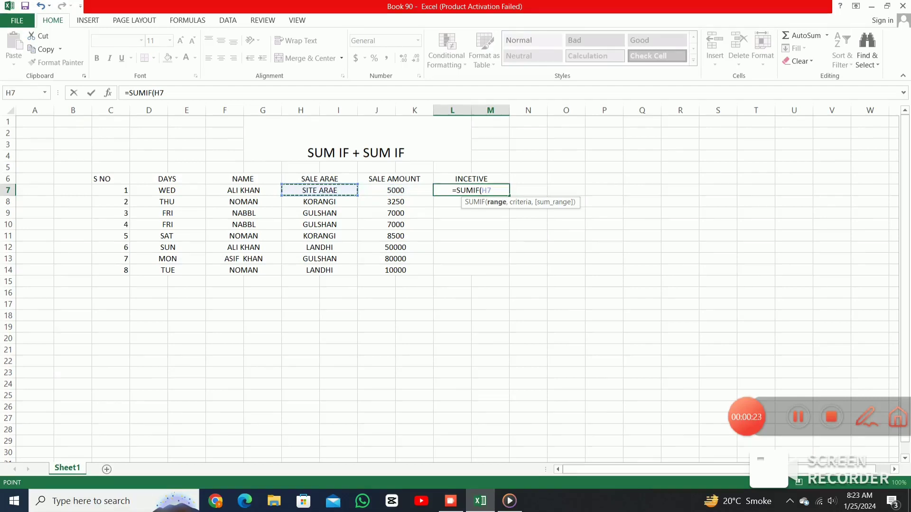
key("Left")
key("Left")
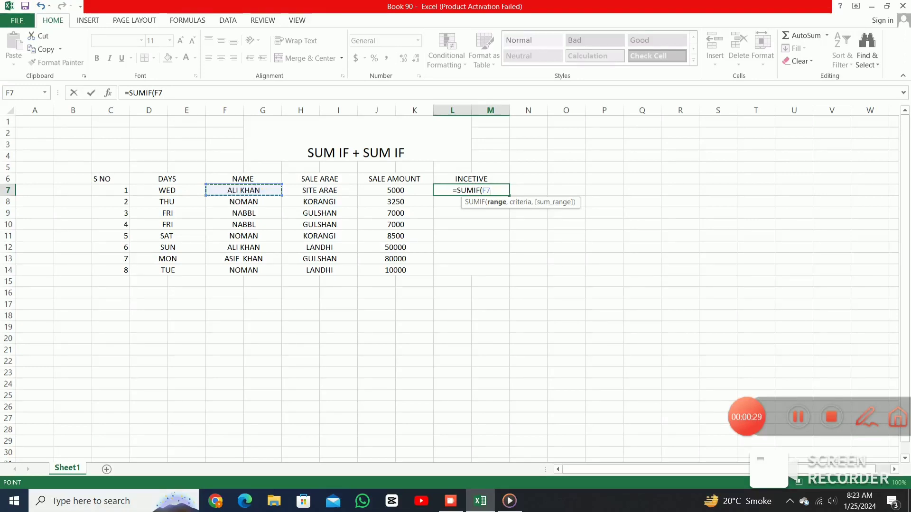
type(",")
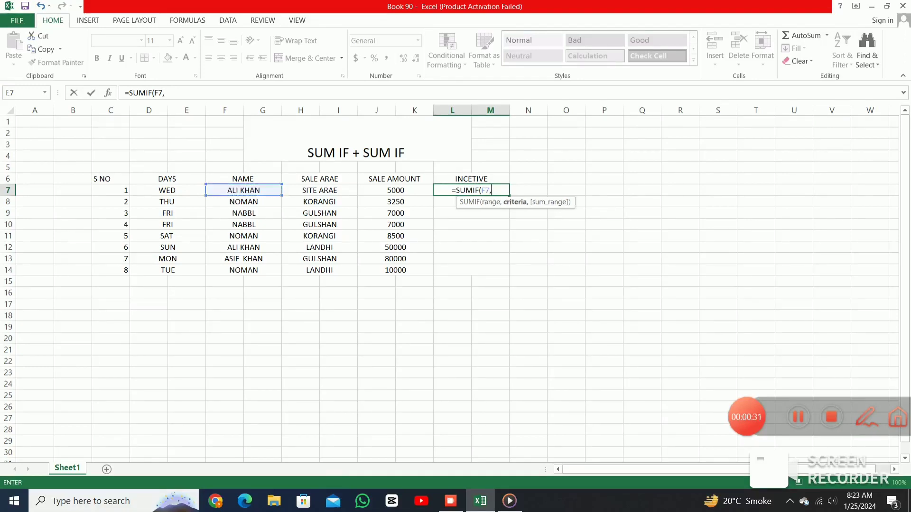
type("\"")
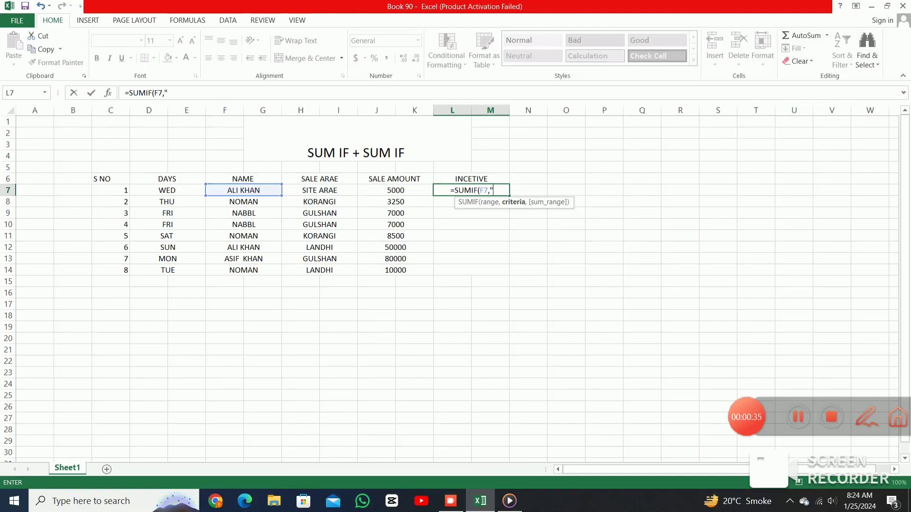
key("Return")
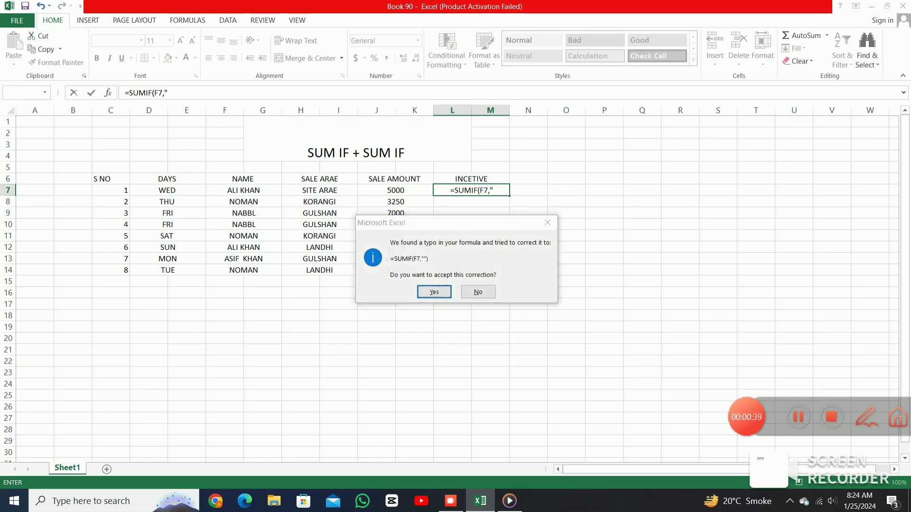
key("Return")
left_click(395, 190)
left_click(471, 190)
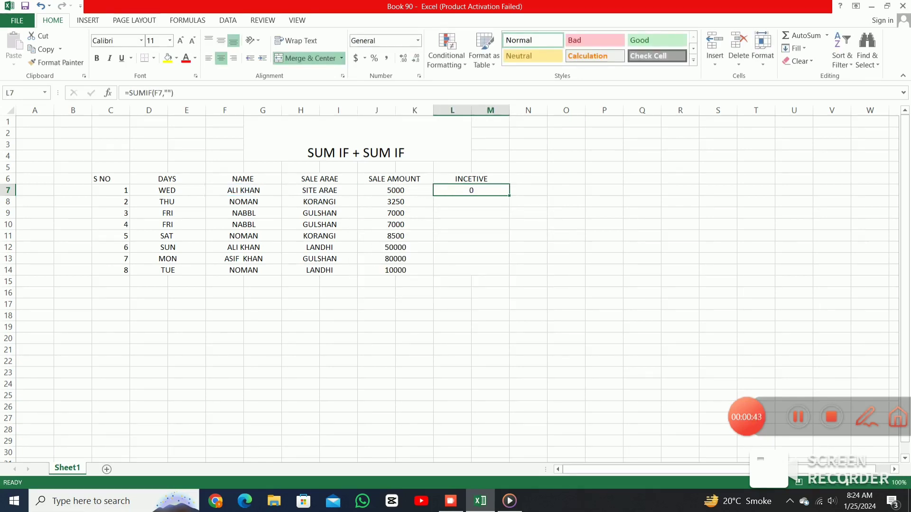
Rewrite L7 as a SUMIF matching the first salesperson's name in F7 and summing J7, showing 5000
key("BackSpace")
type("=")
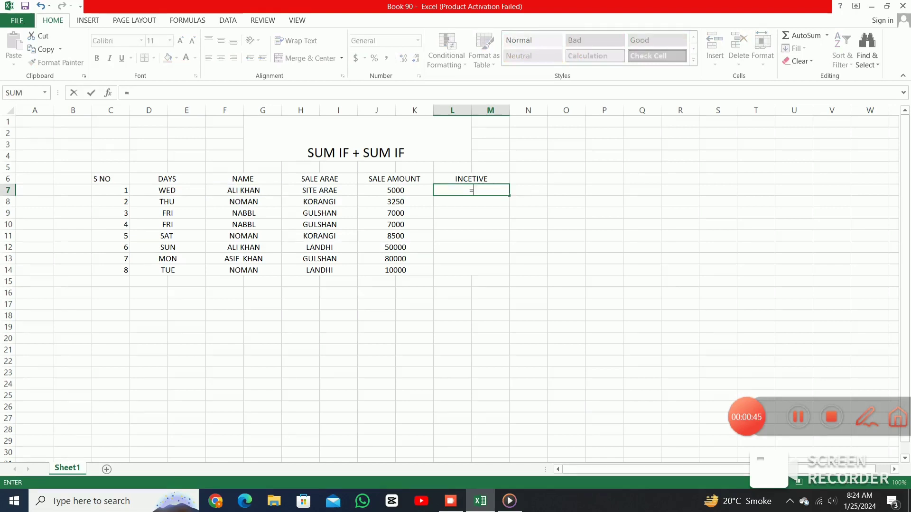
type("SU")
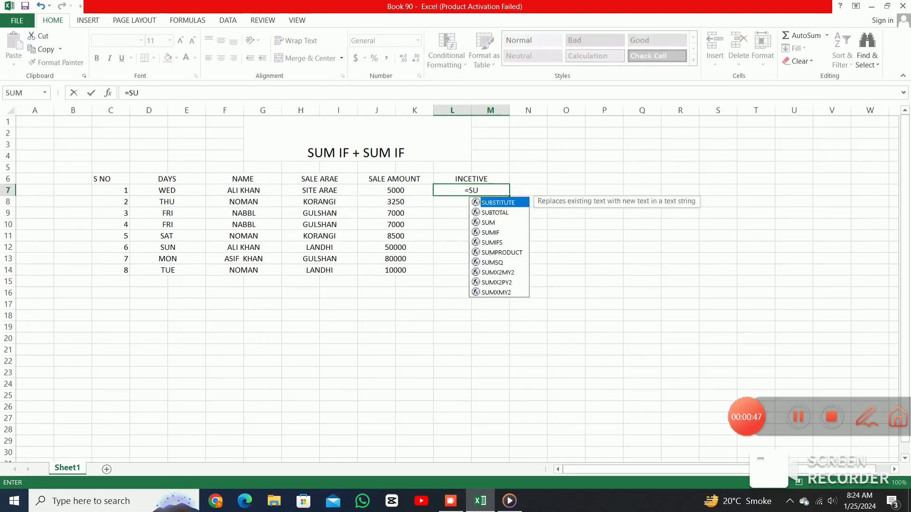
type("MIF")
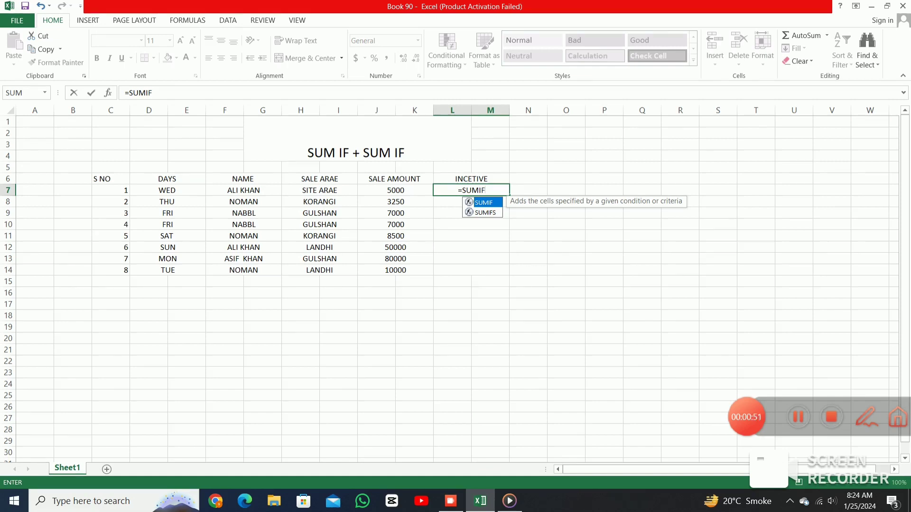
type("(")
left_click(395, 190)
left_click(319, 190)
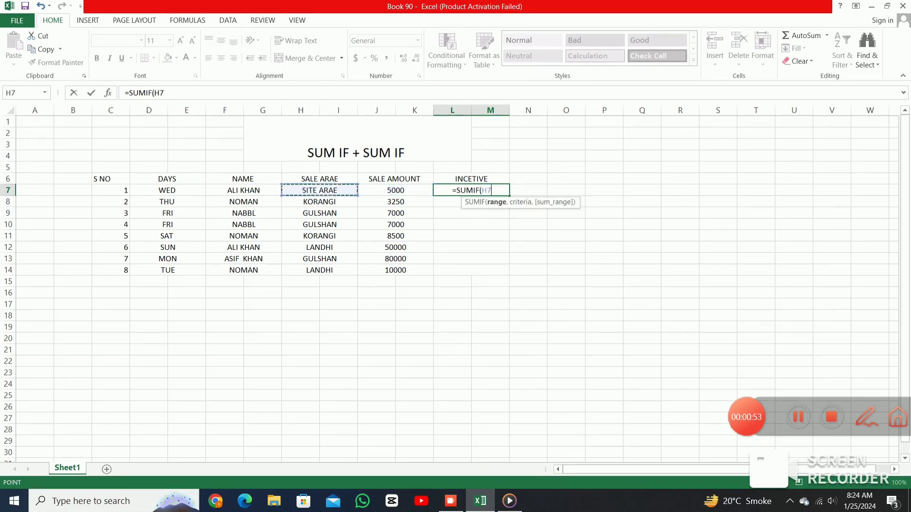
key("Left")
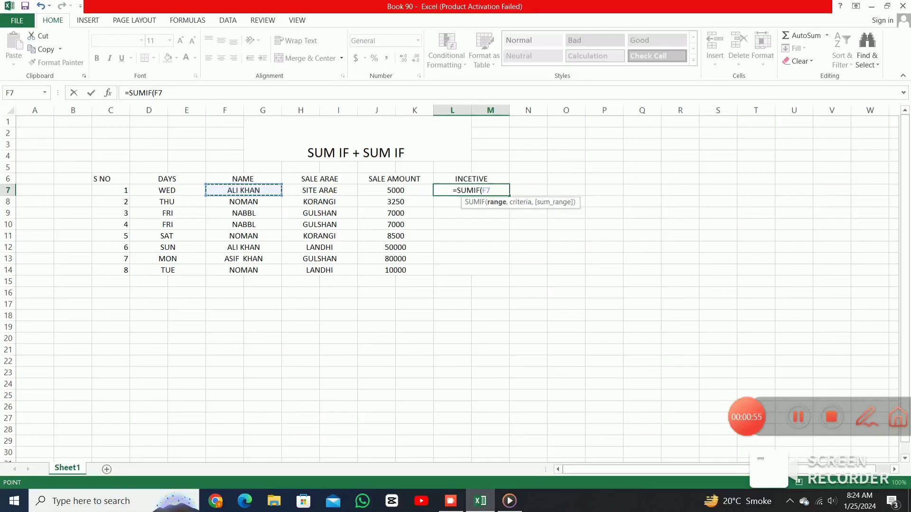
type(",\"")
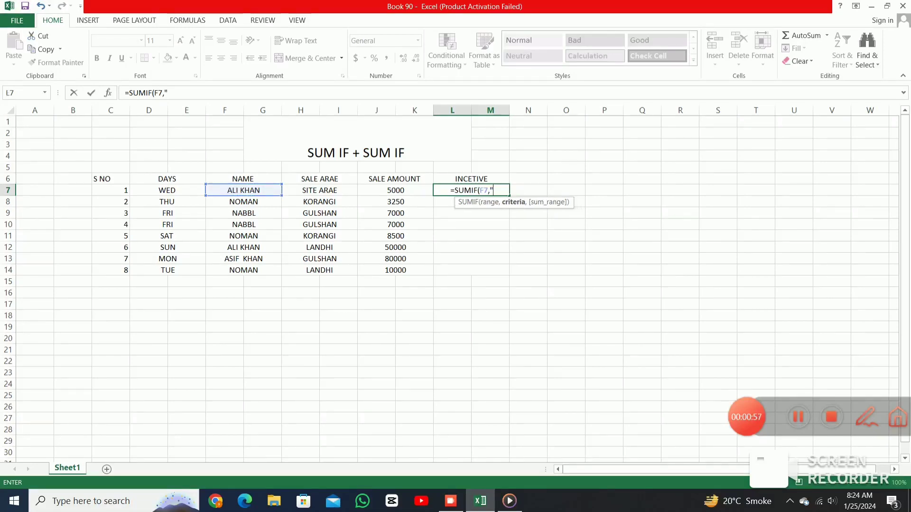
type("ALI")
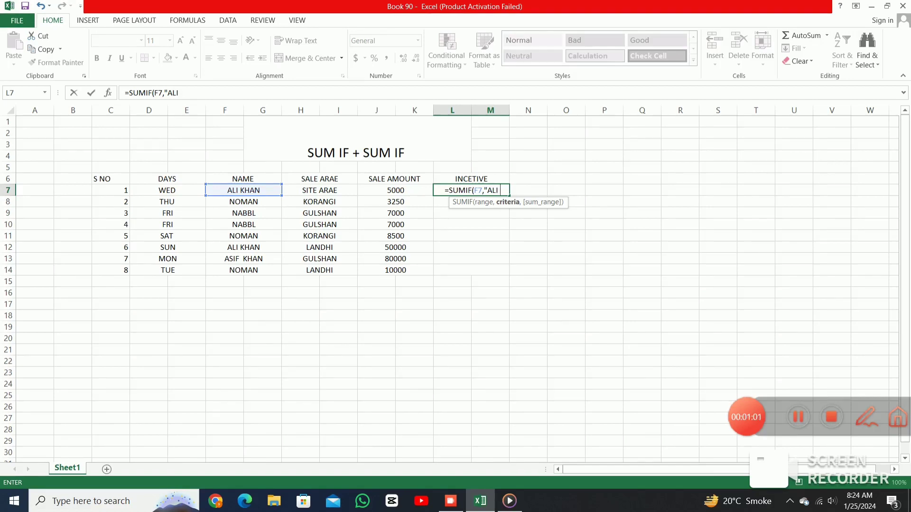
type(" KHAN")
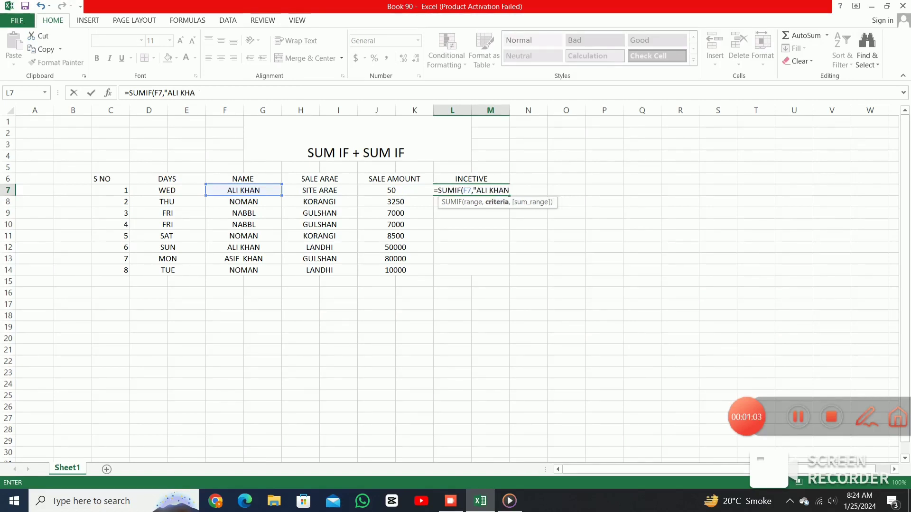
type("\"")
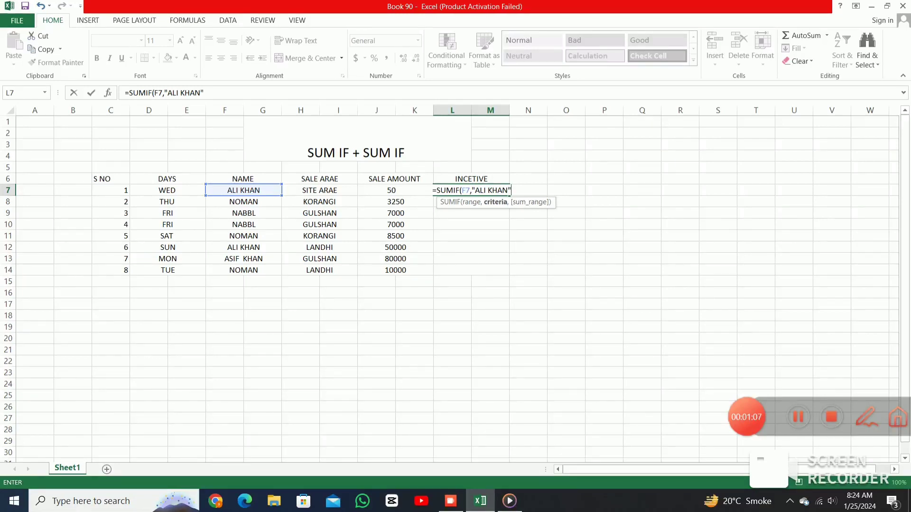
type(",")
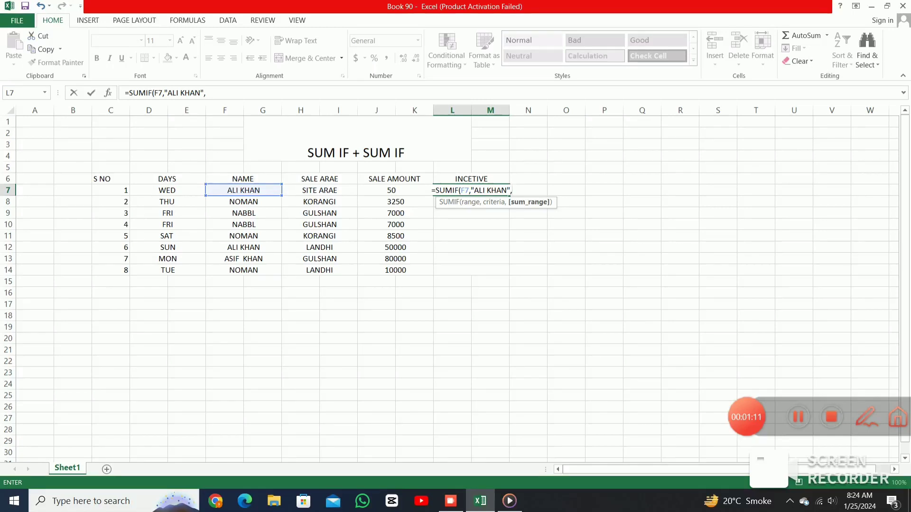
left_click(395, 190)
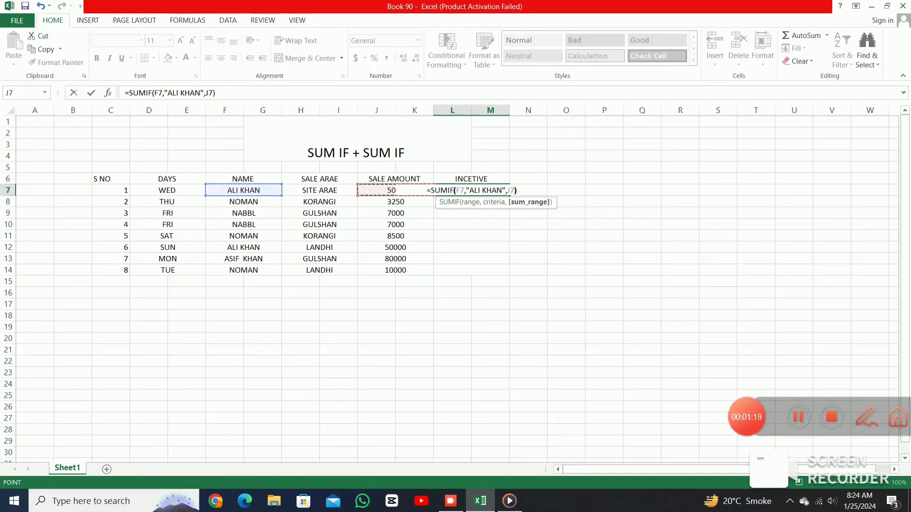
type(")")
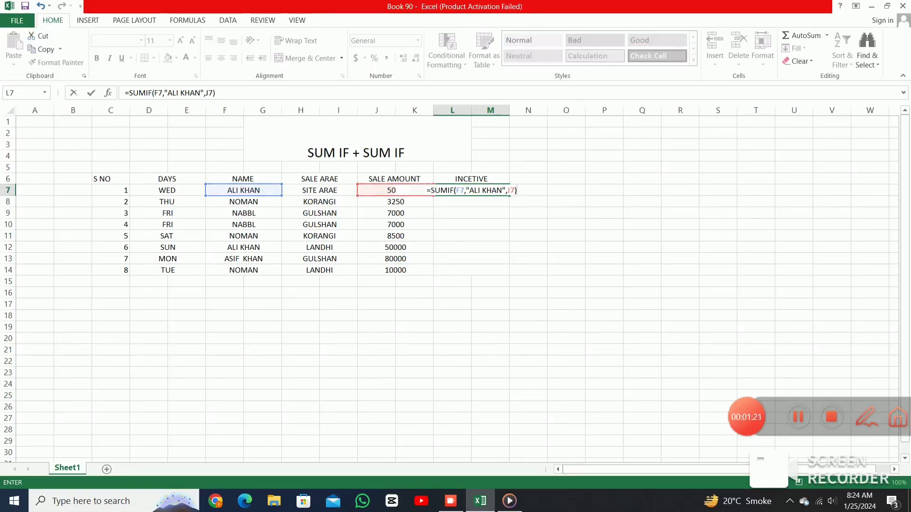
key("Return")
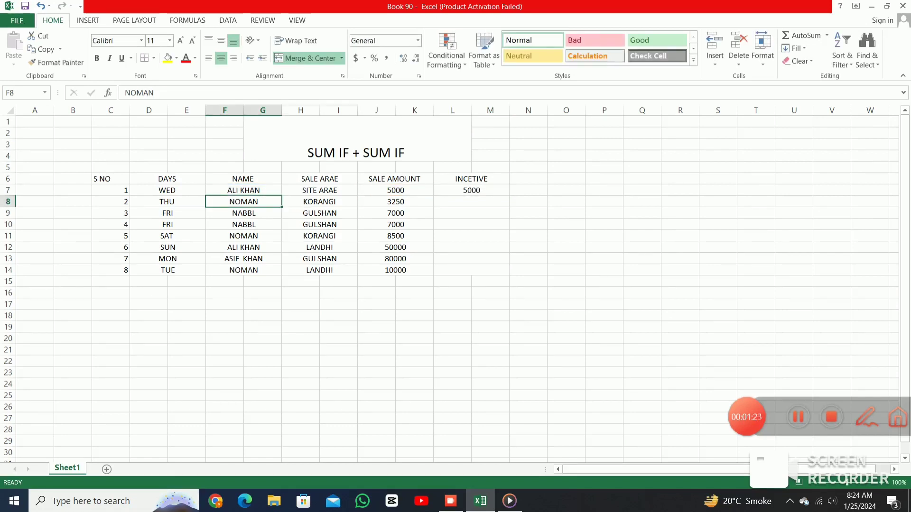
Review the L7 incentive formula and check cells L8 and J9
key("Up")
key("Right")
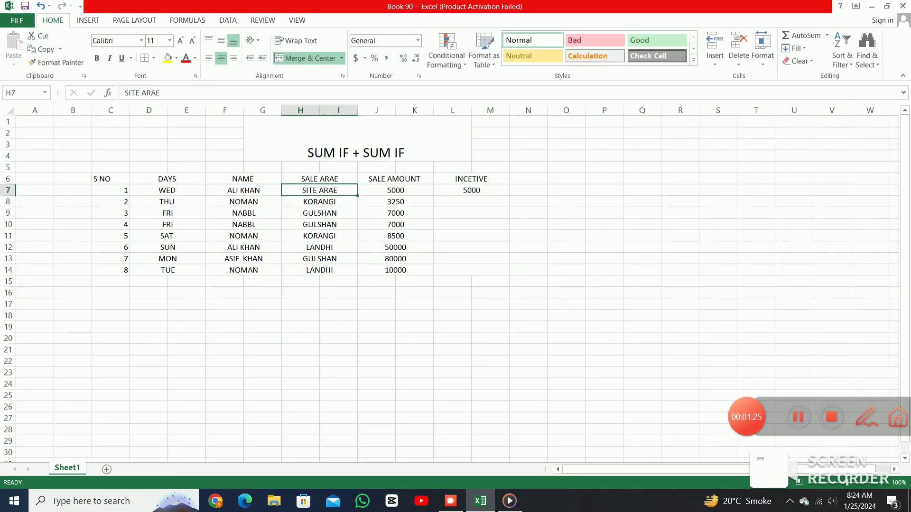
key("Right")
key("Right")
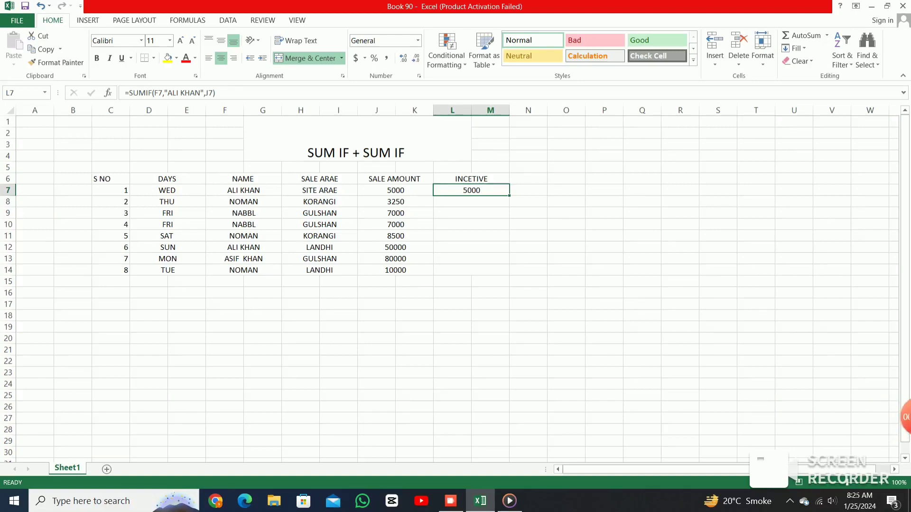
left_click(471, 202)
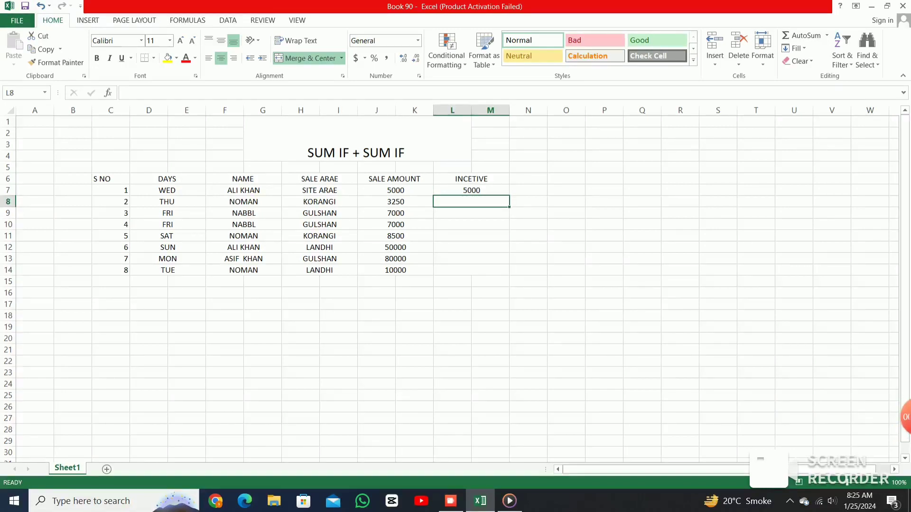
left_click(471, 190)
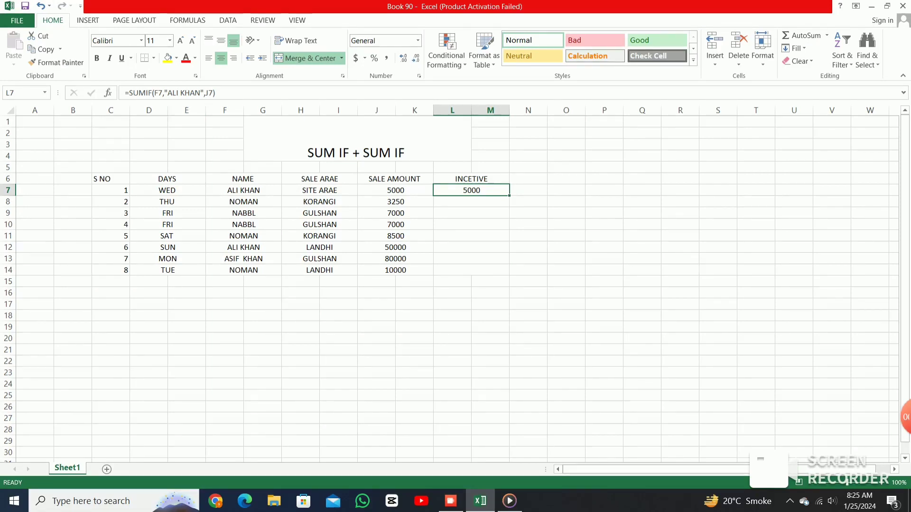
left_click(471, 202)
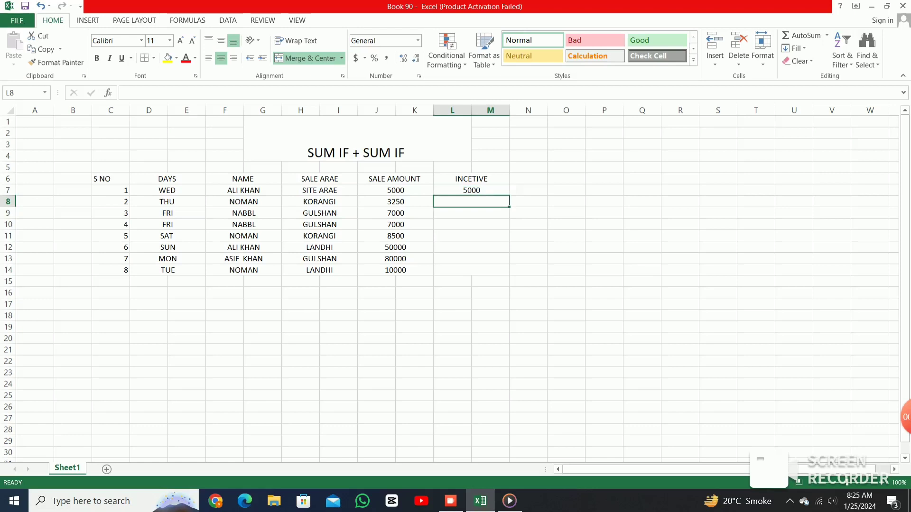
left_click(395, 213)
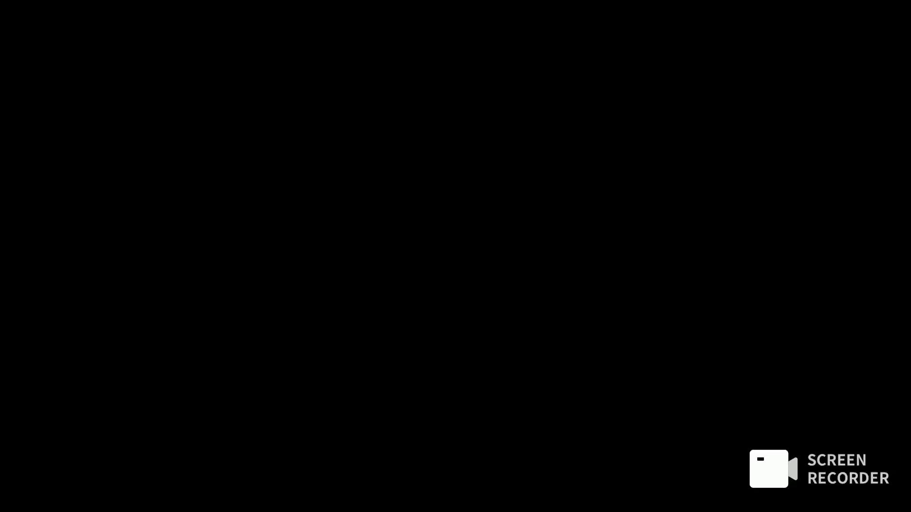
Cancel the unfinished entry and review the incentive formulas in L7 and L9
key("Escape")
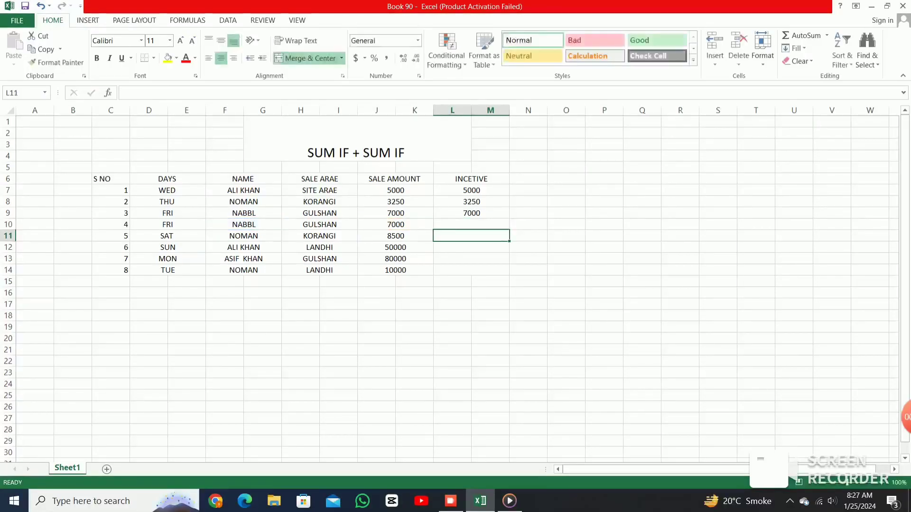
left_click(471, 191)
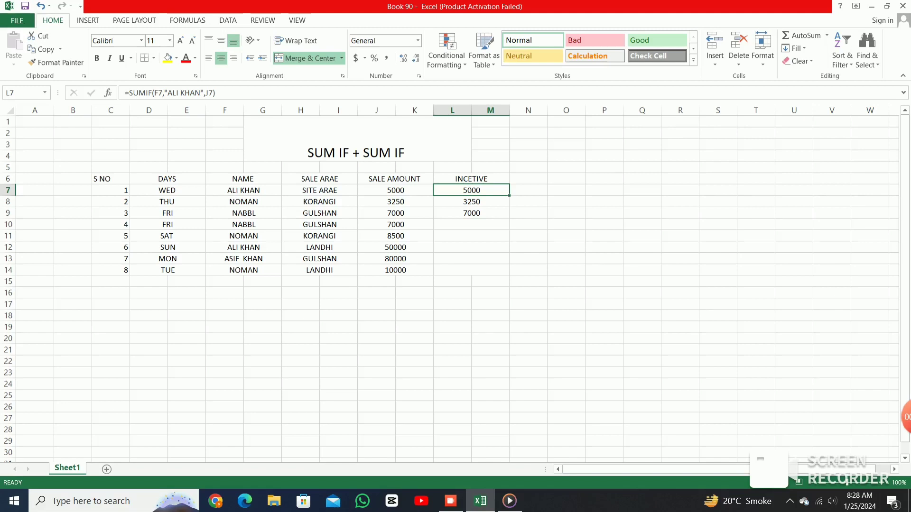
left_click(471, 213)
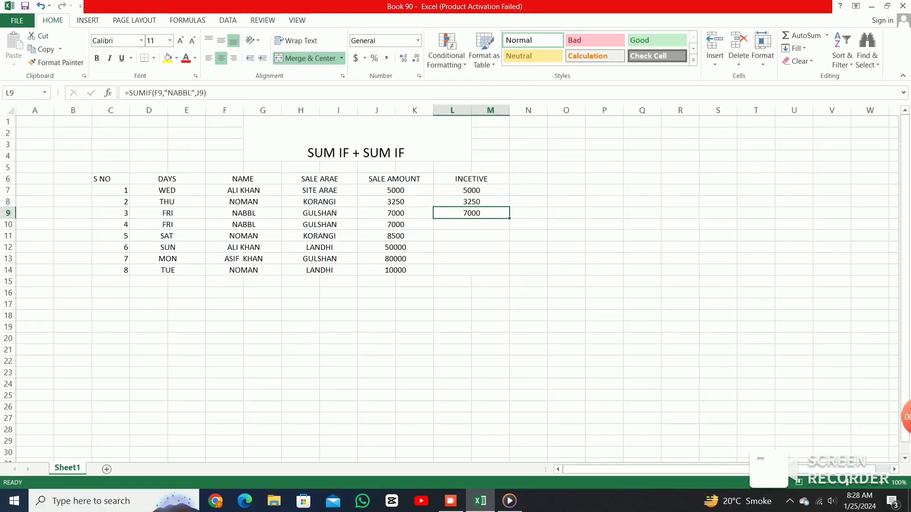
left_click(471, 224)
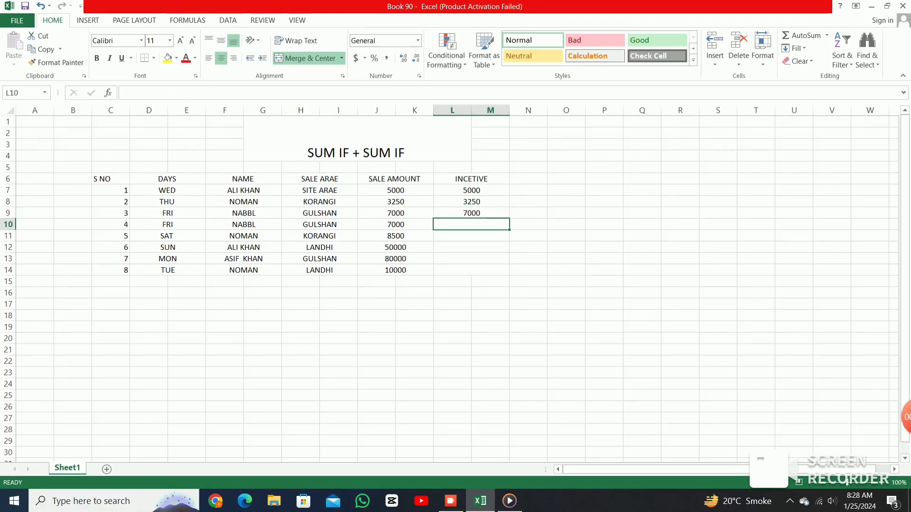
Enter a SUMIF in L10 matching the salesperson's name in F10 and summing J10, showing 7000
type("=")
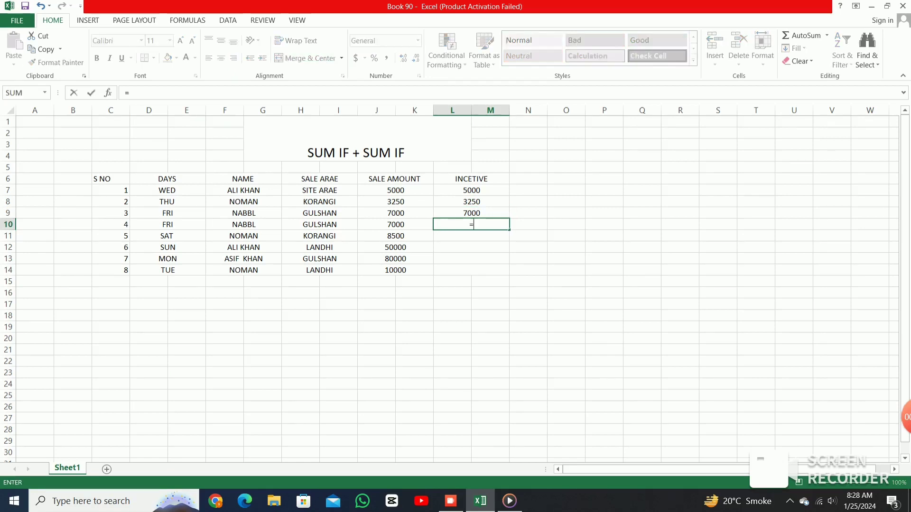
type("SU")
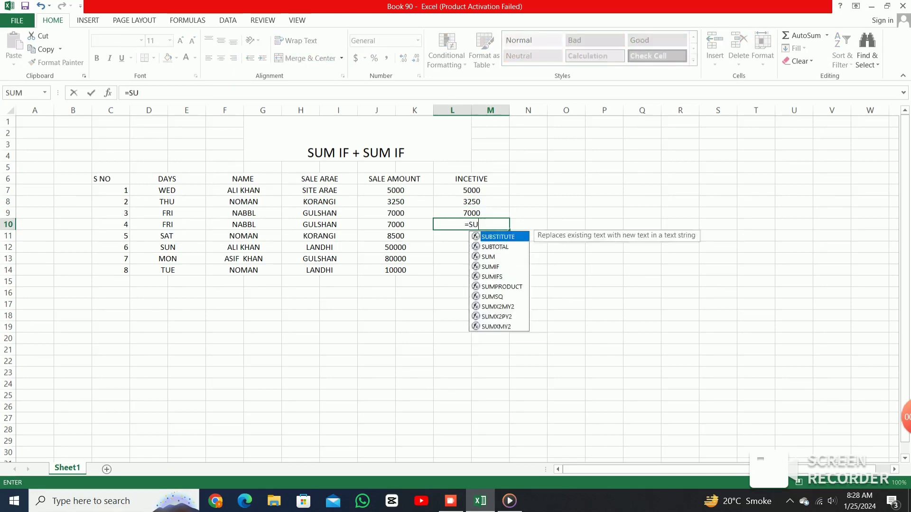
type("MIF")
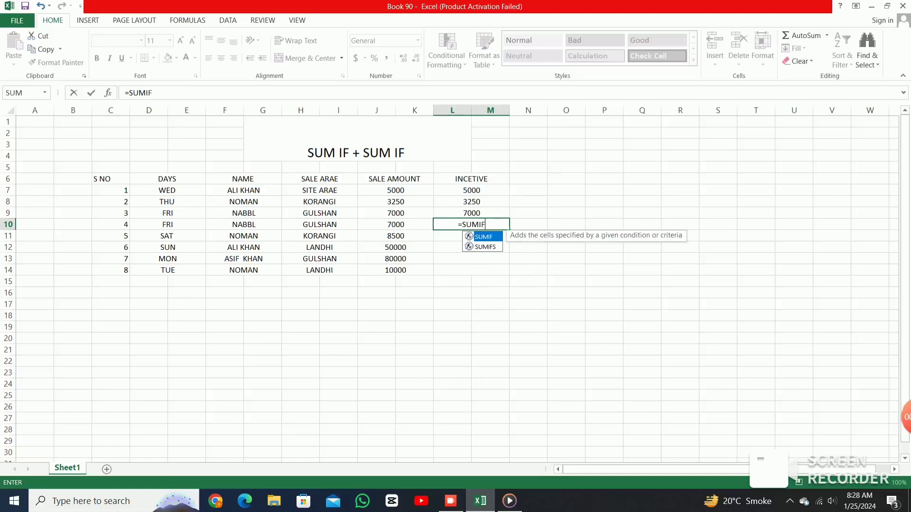
type("(")
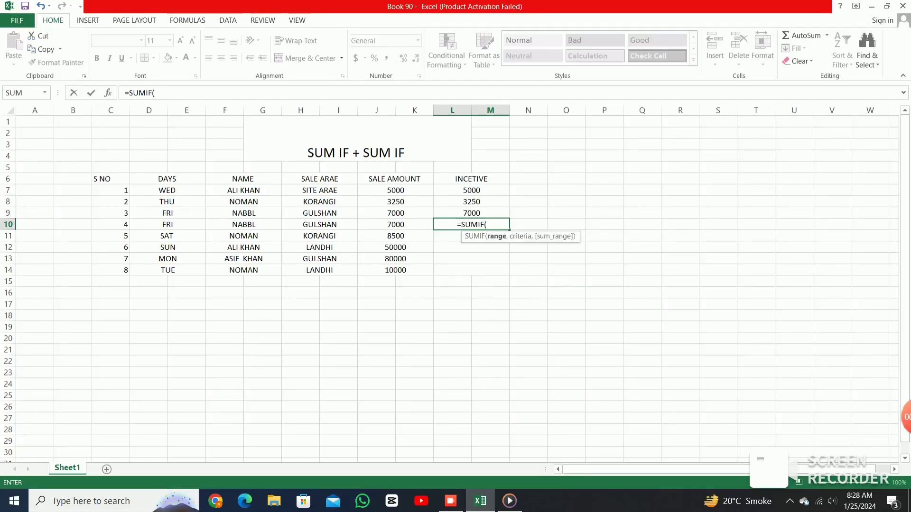
key("Left")
key("Left")
key("Left")
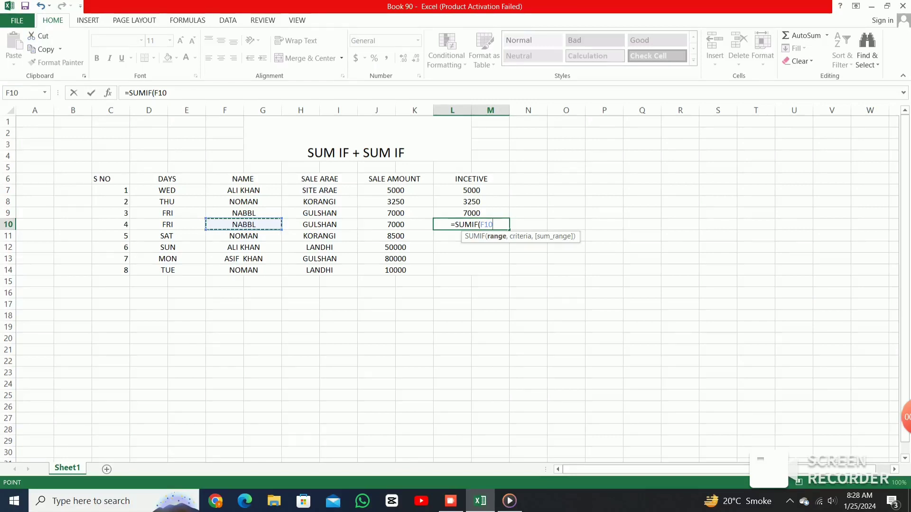
type(",")
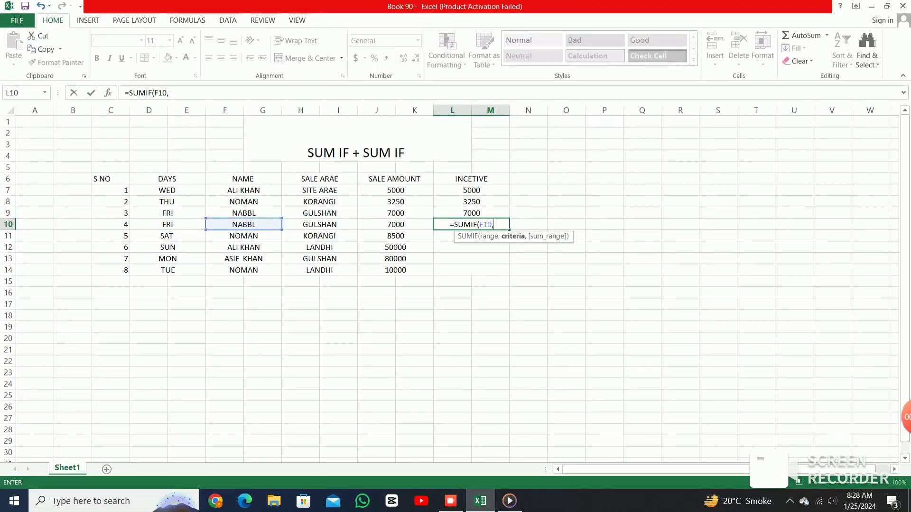
type("\"")
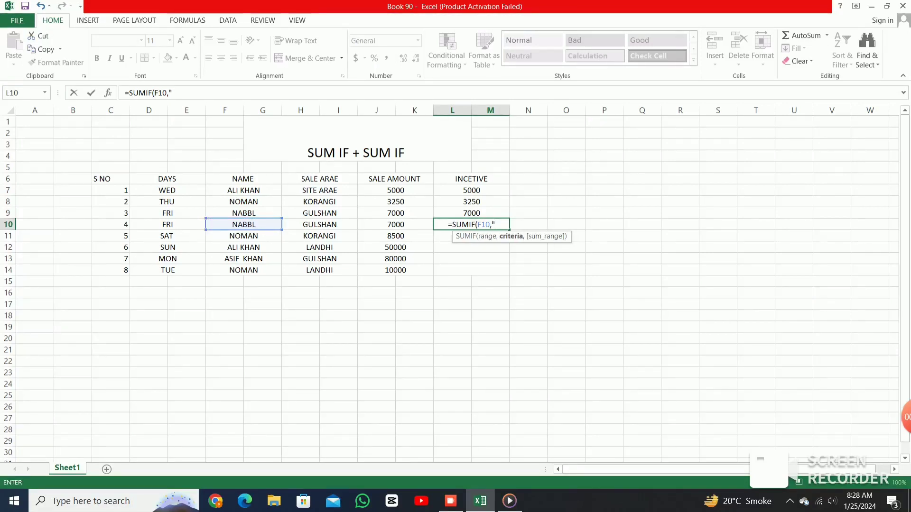
type("NA")
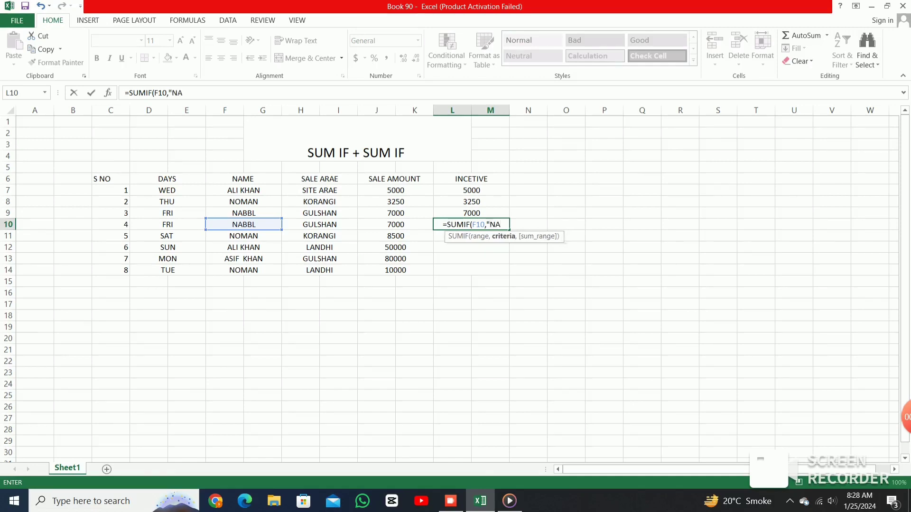
type("BBL")
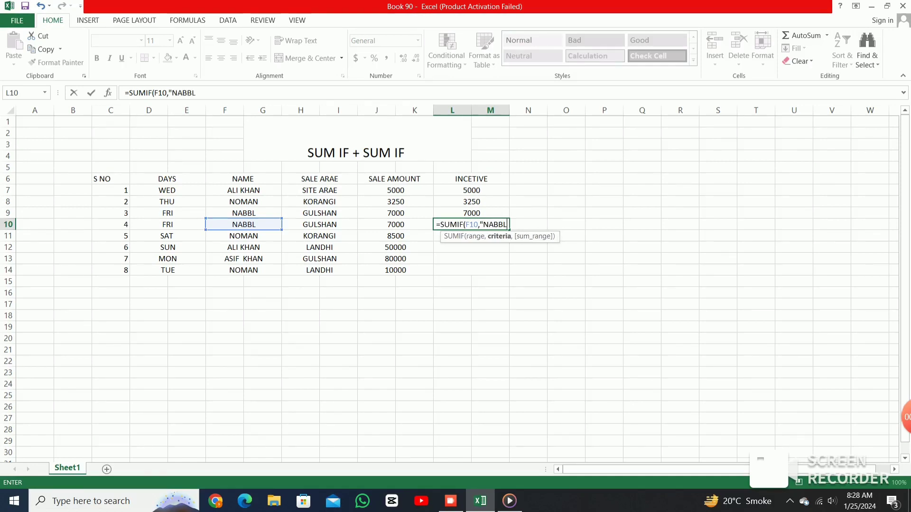
type("\"")
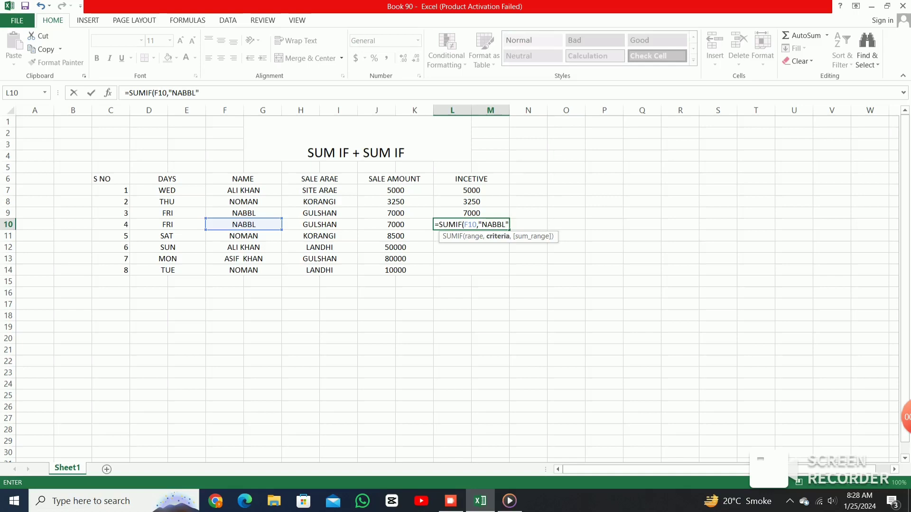
type("<")
key("BackSpace")
type(",")
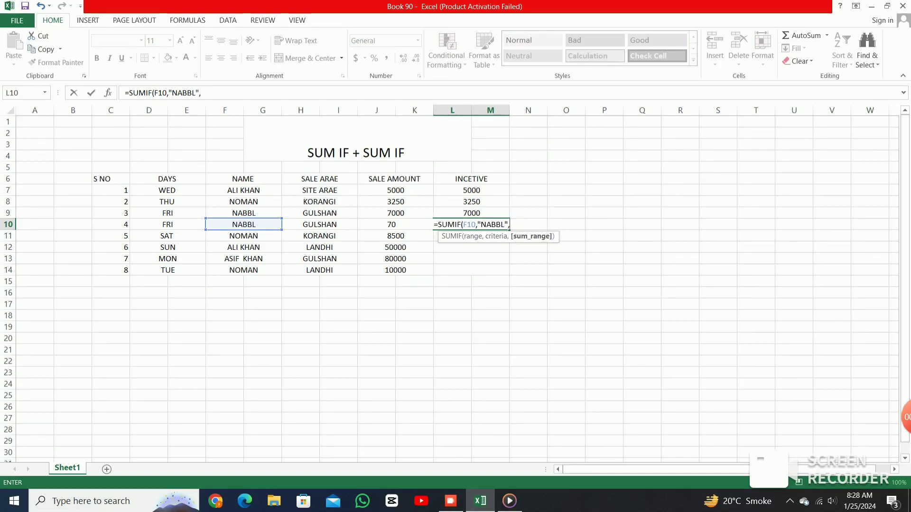
type(")")
key("BackSpace")
key("Left")
key("Left")
key("Left")
key("Left")
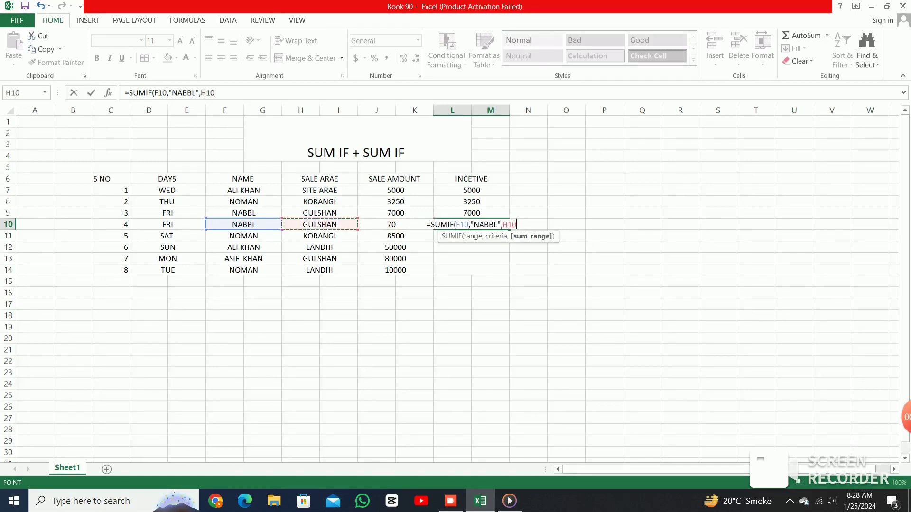
key("Right")
key("Right")
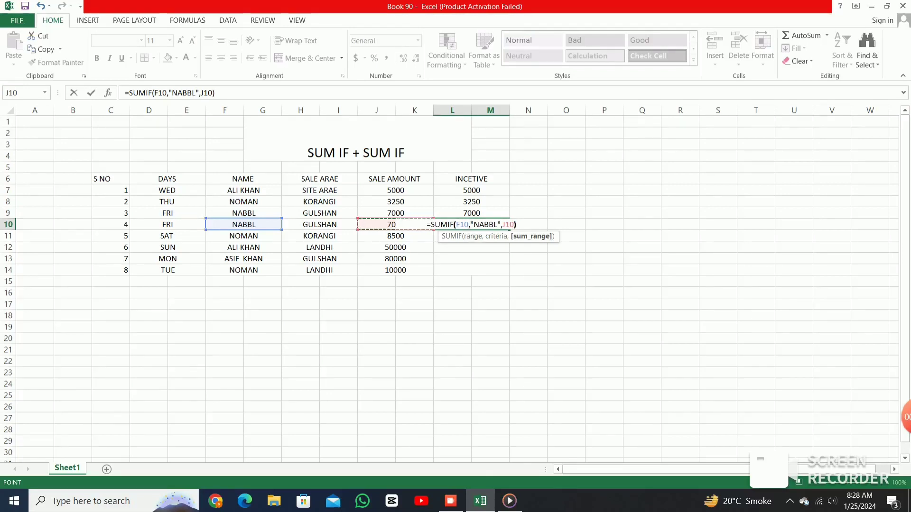
key("Return")
left_click(471, 236)
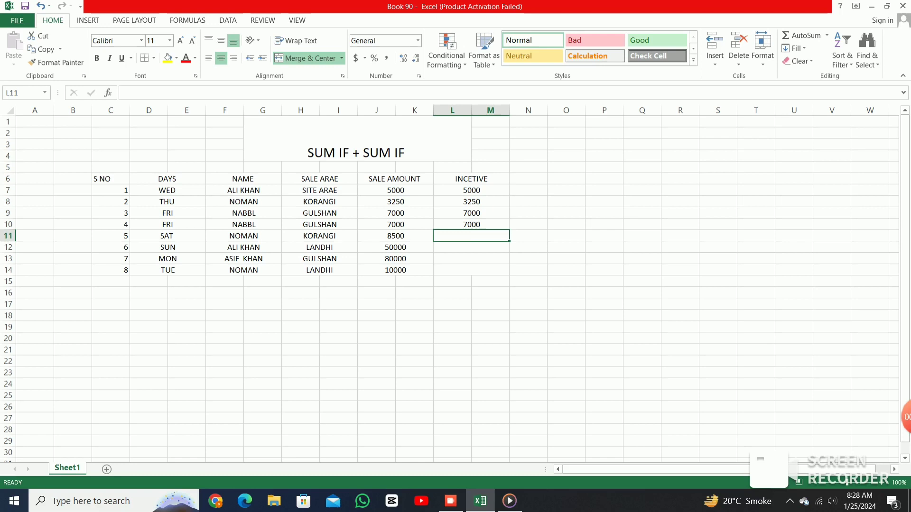
Enter a SUMIF in L11 matching the salesperson's name in F11 and summing J11, showing 8500
type("=")
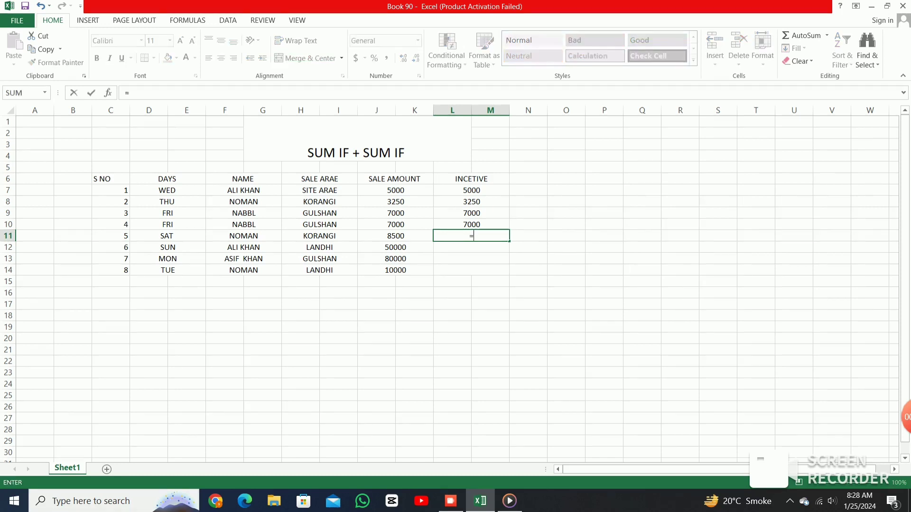
type("SUMIF")
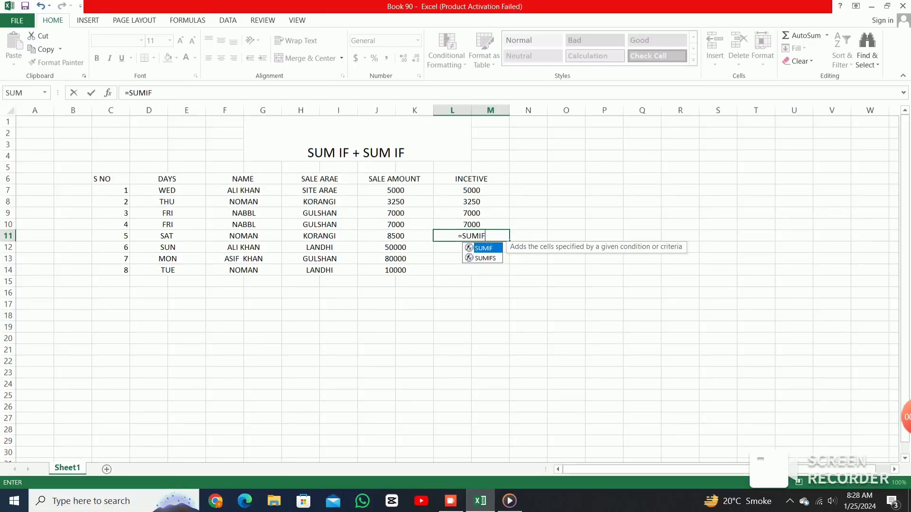
type("(")
key("Left")
key("Left")
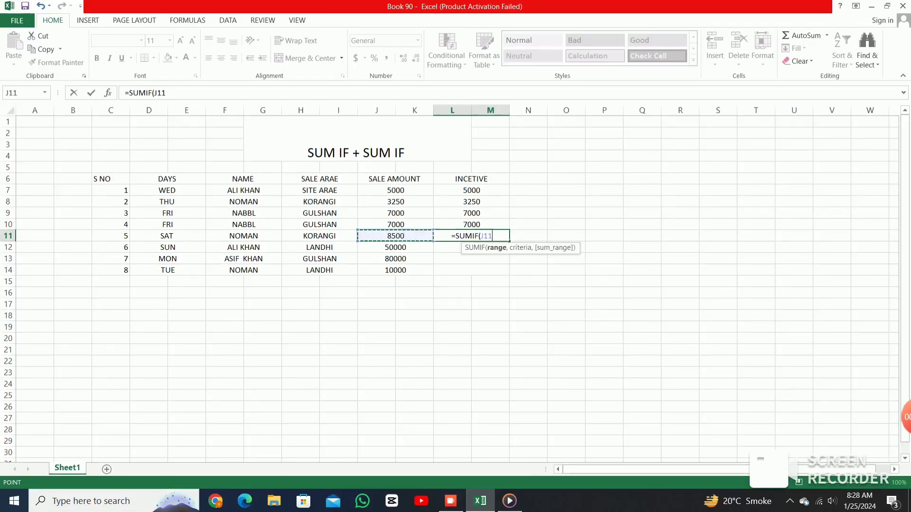
key("Left")
key("Left")
key("Left")
key("Left")
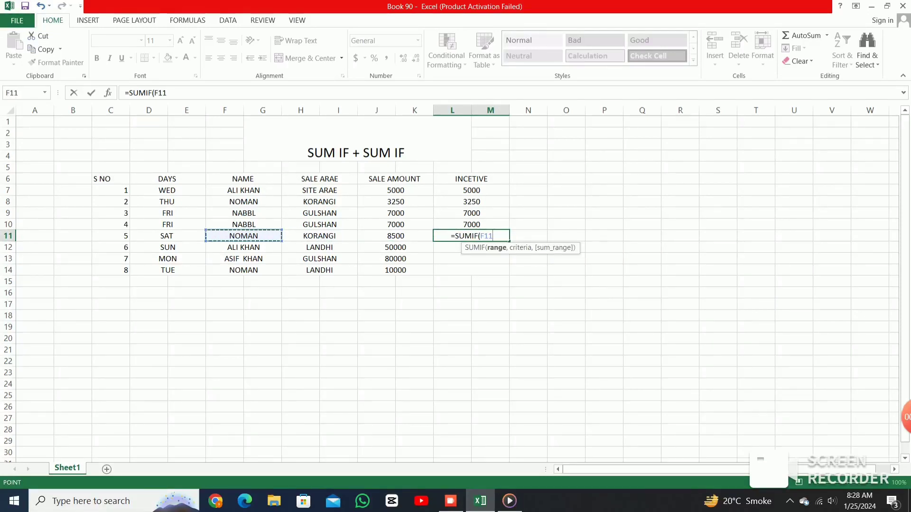
type(",\"")
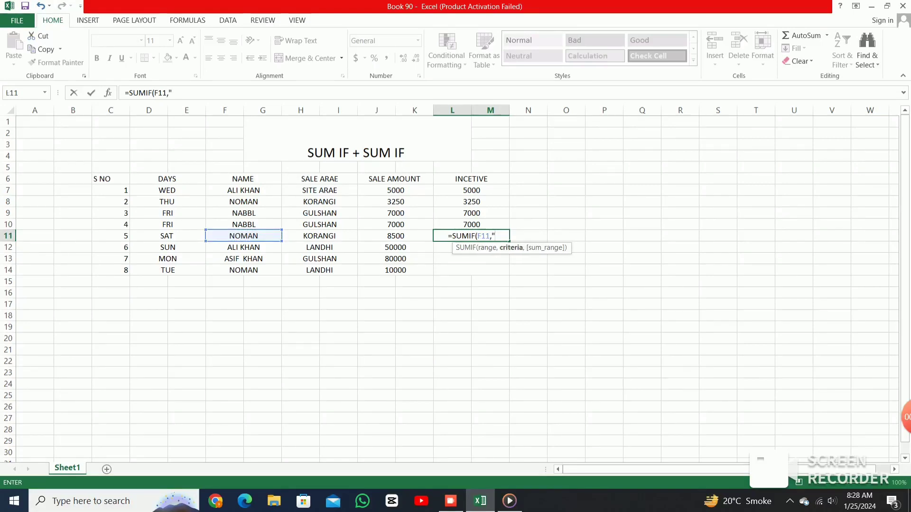
type("N")
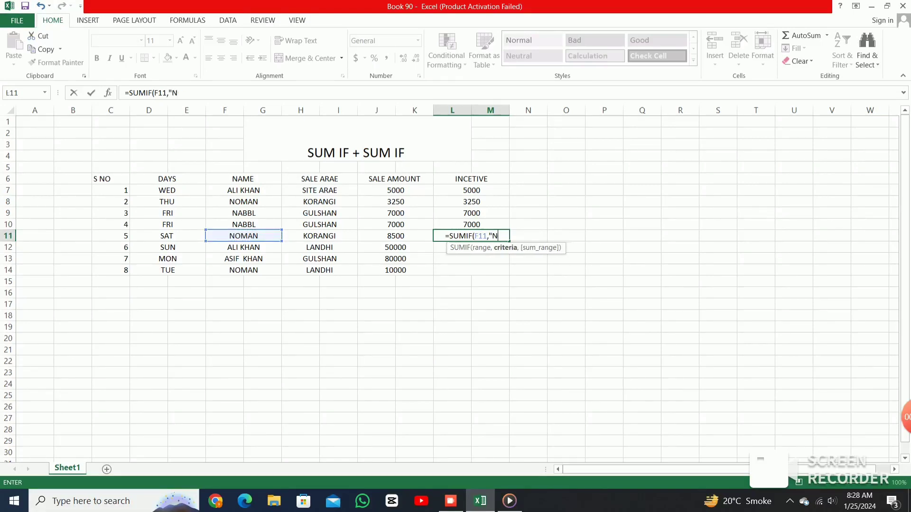
type("OMAN")
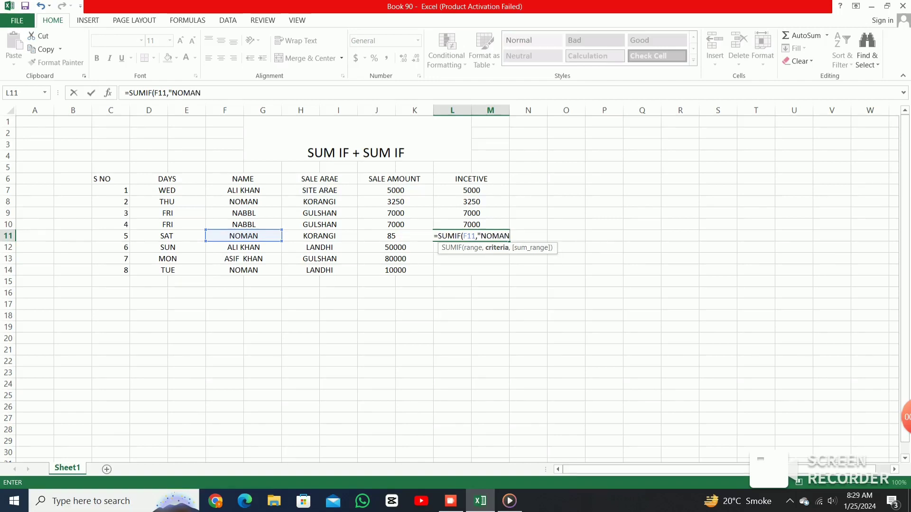
type("\"")
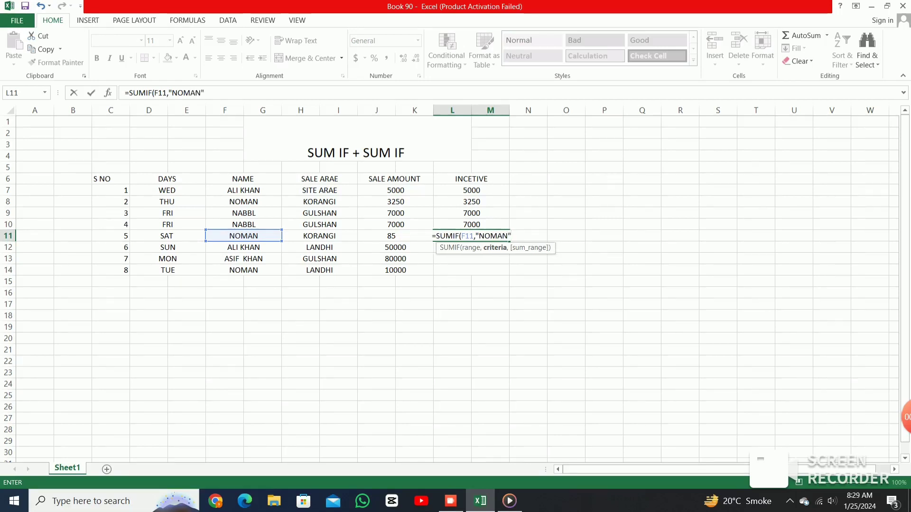
type(",")
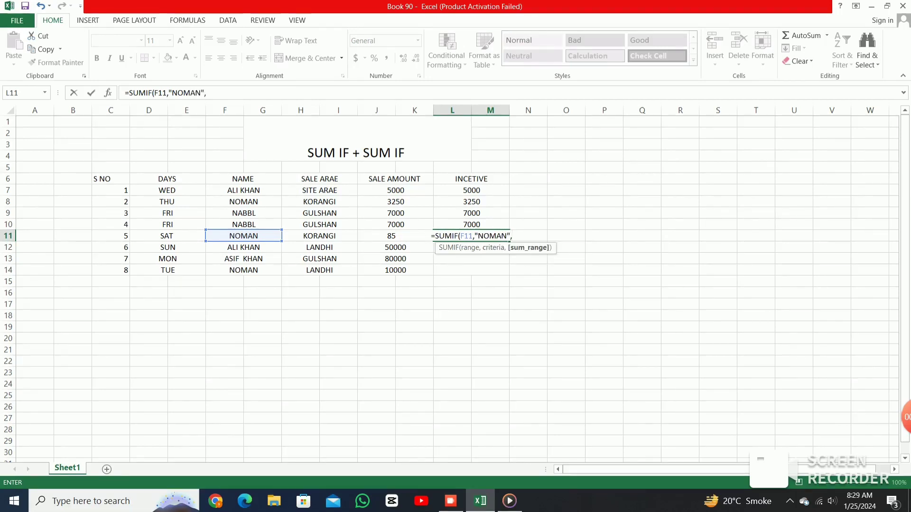
left_click(319, 236)
key("Right")
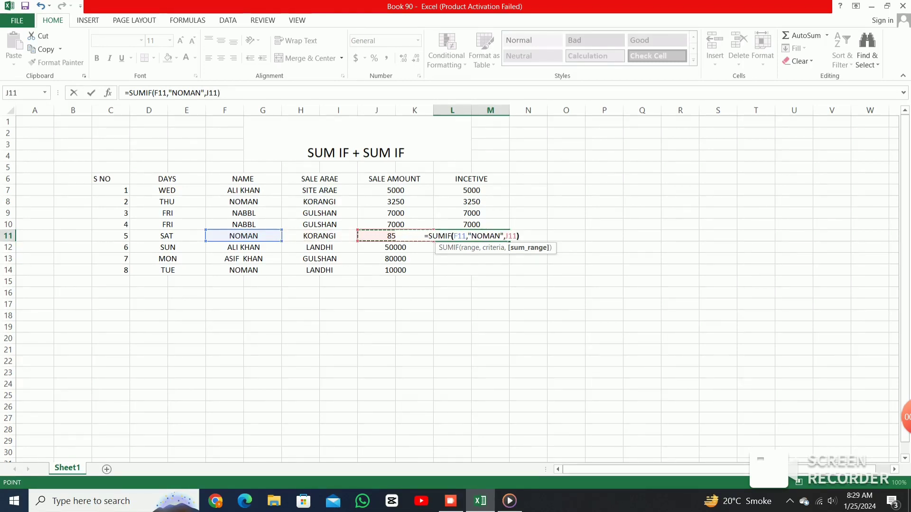
key("Return")
left_click(471, 247)
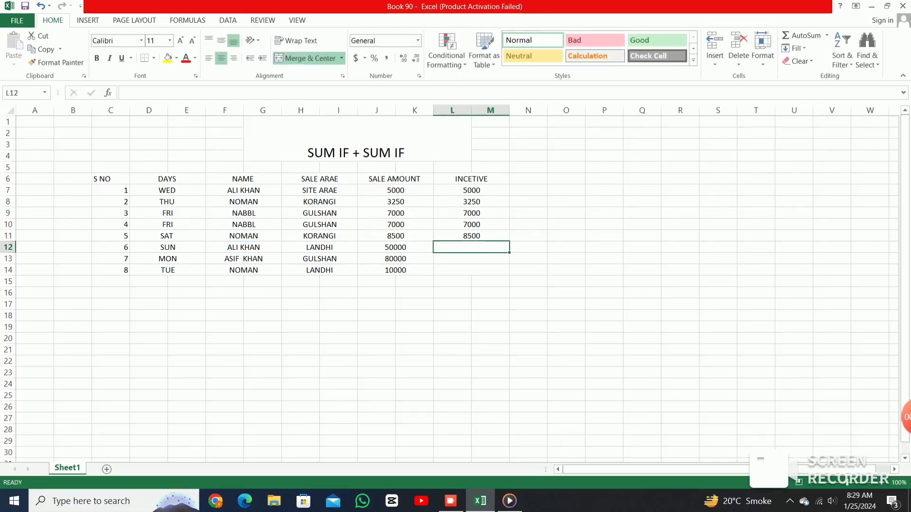
type("=S")
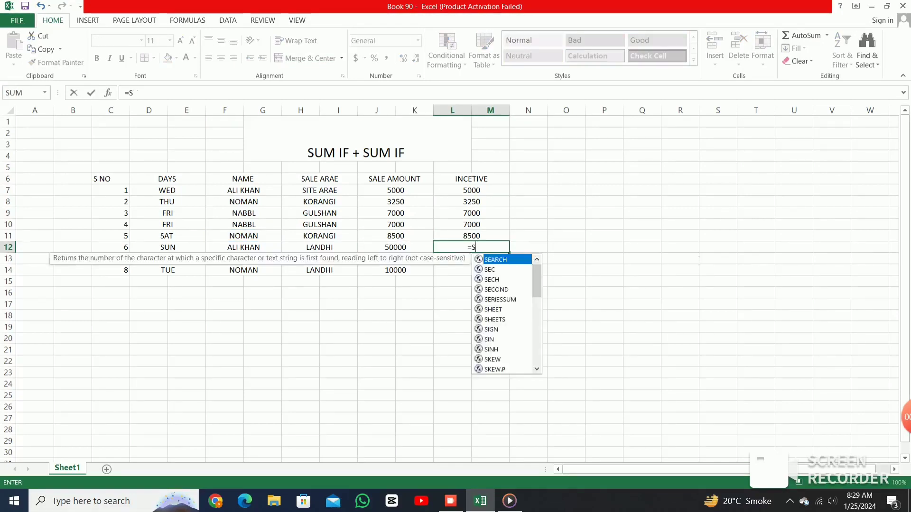
type("UM")
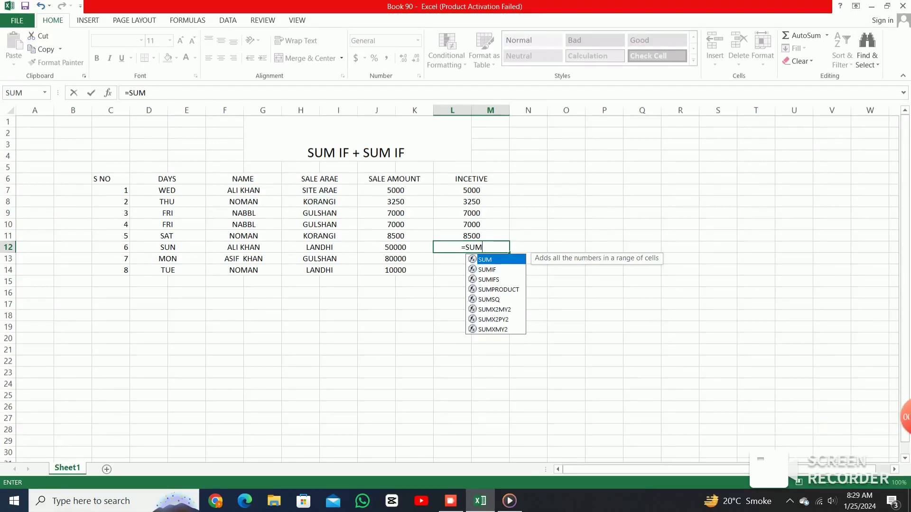
type("IF")
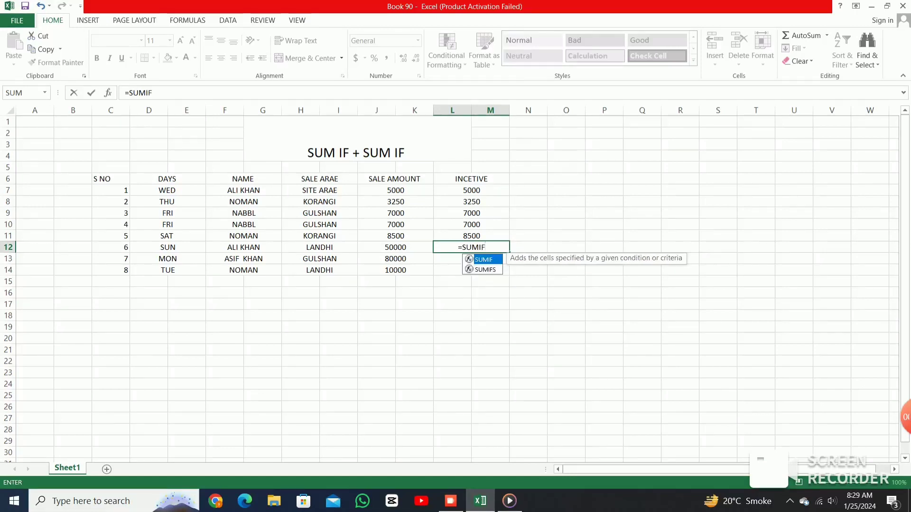
type("(")
key("Left")
key("Left")
key("Left")
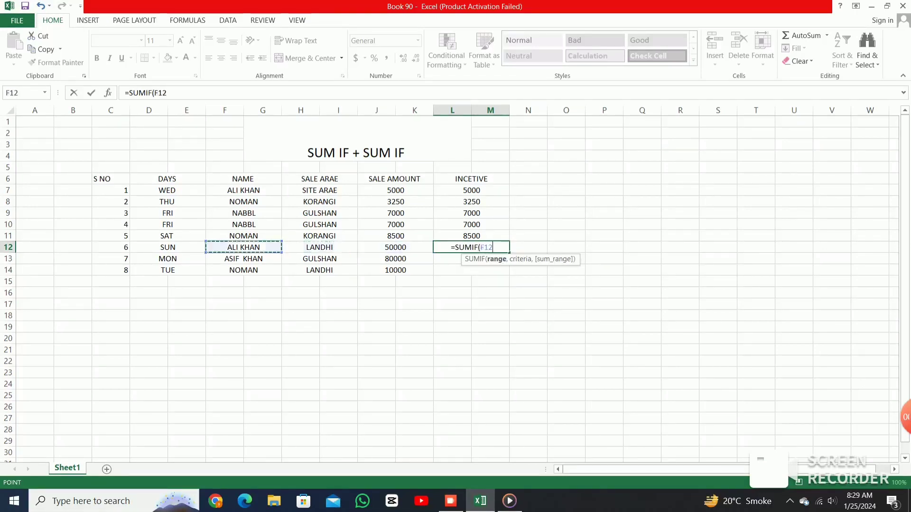
type(",\"")
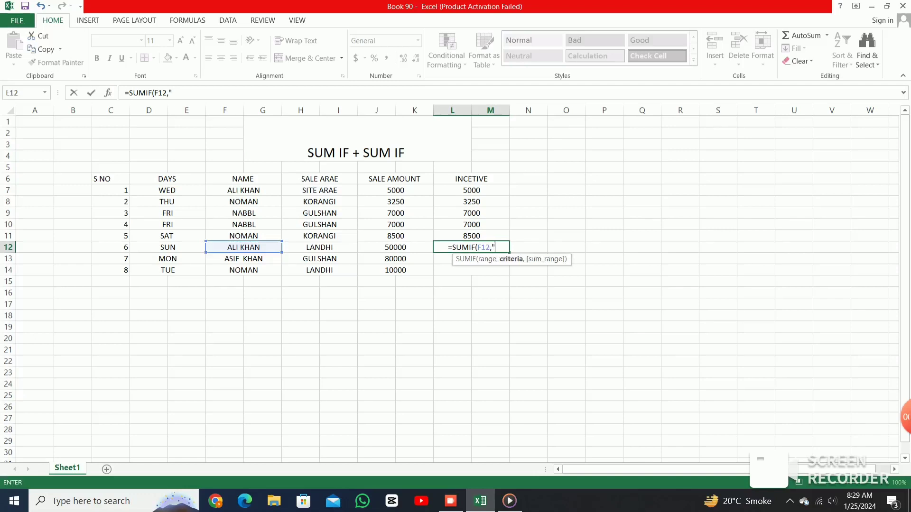
type("ALI ")
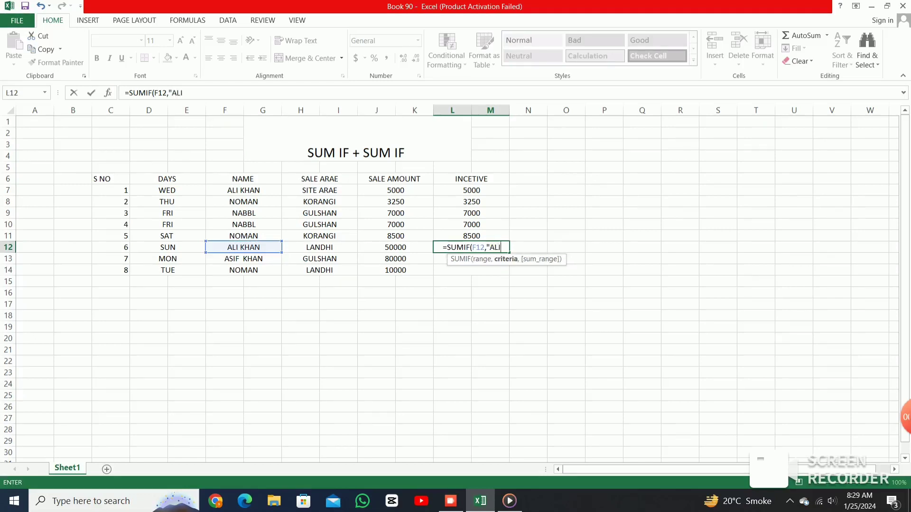
type("KHAN")
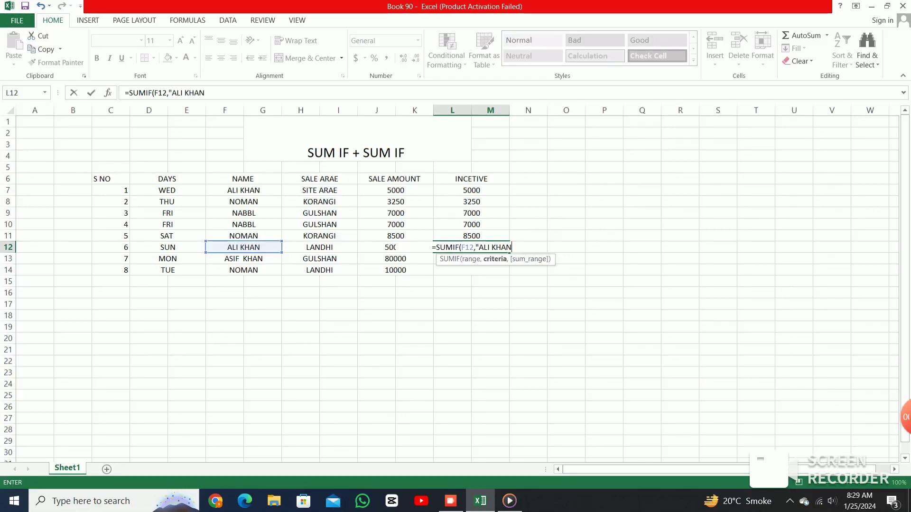
type("\"")
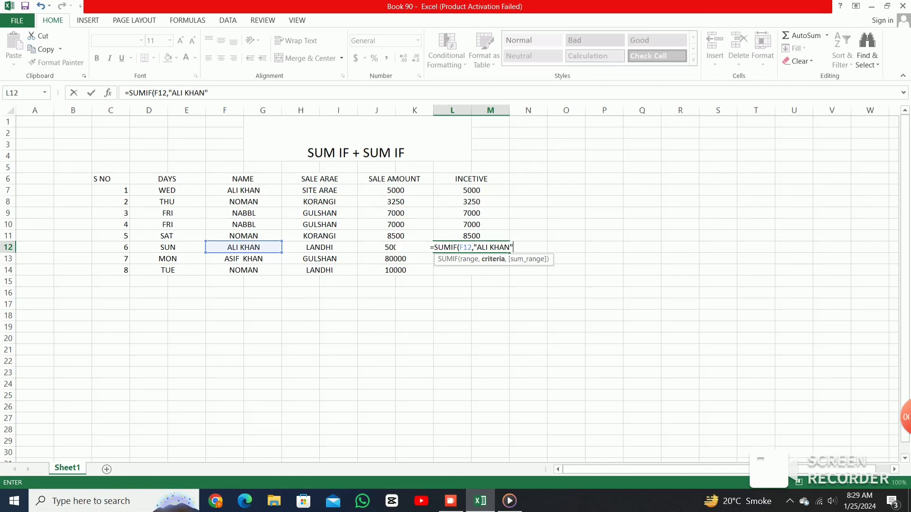
type(",")
key("Left")
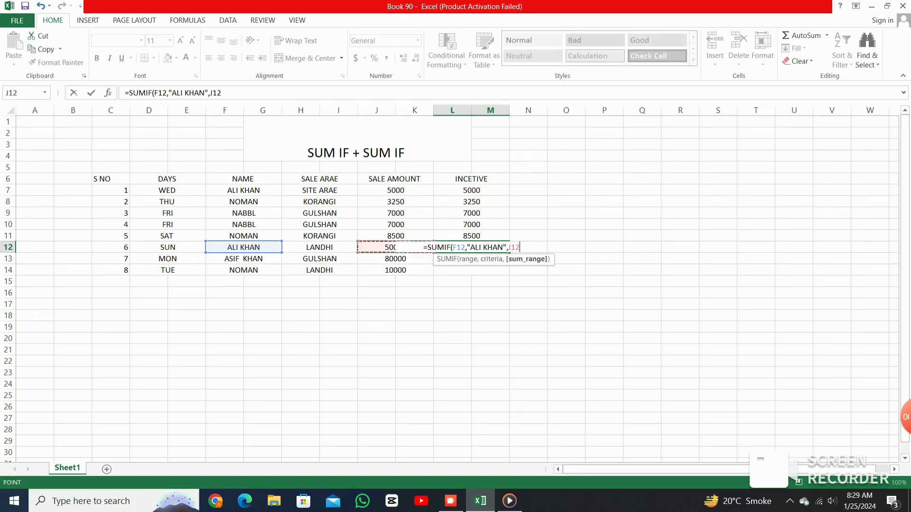
key("Left")
key("Left")
key("Right")
key("Right")
Complete the L12 SUMIF formula, verify the formulas in L12 and L9, and select C15:I15
type(")")
left_click(395, 270)
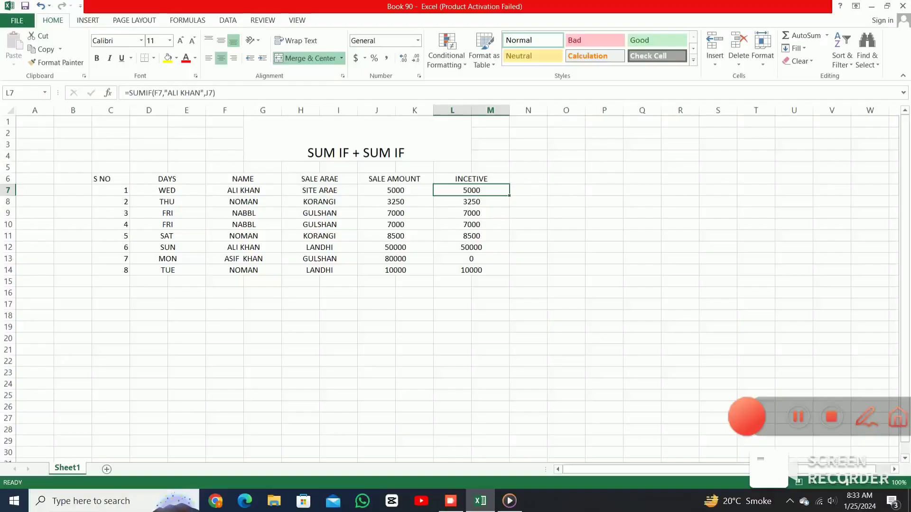
left_click(471, 248)
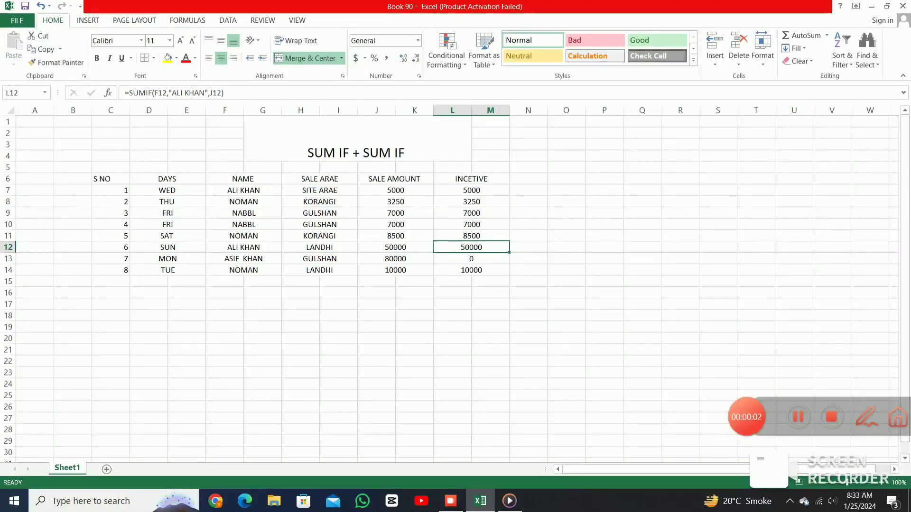
left_click(471, 213)
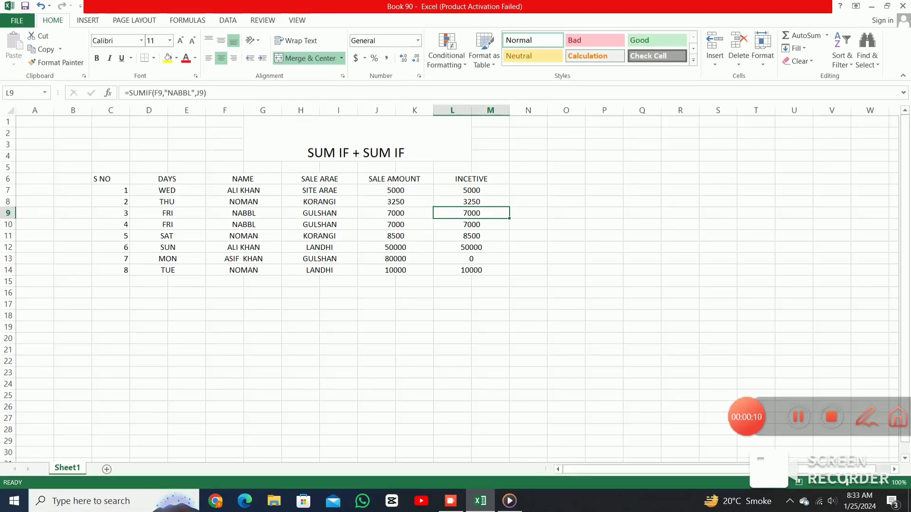
mouse_move(111, 281)
left_mouse_down()
mouse_move(187, 292)
mouse_move(338, 281)
mouse_move(376, 292)
mouse_move(377, 281)
mouse_move(338, 282)
left_mouse_up()
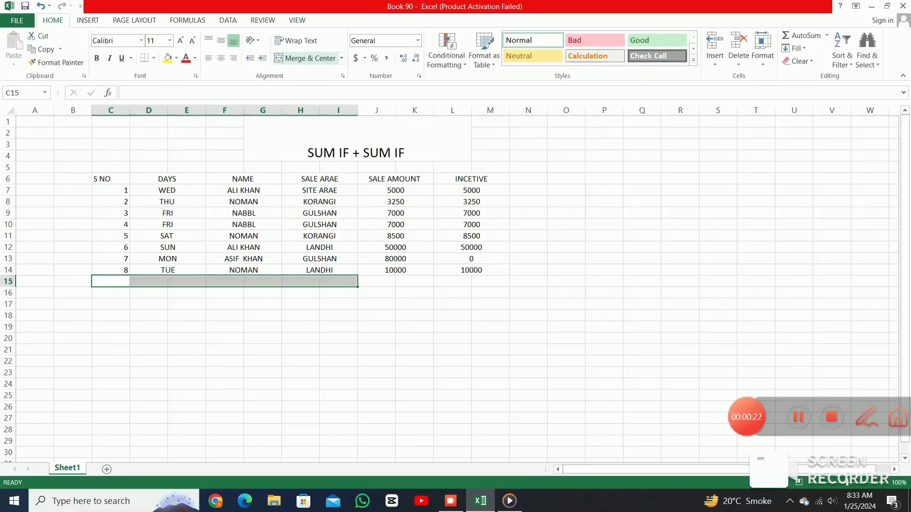
Merge & Center C15:I15, J15:K15 and L15:M15 in the totals row
left_click(307, 58)
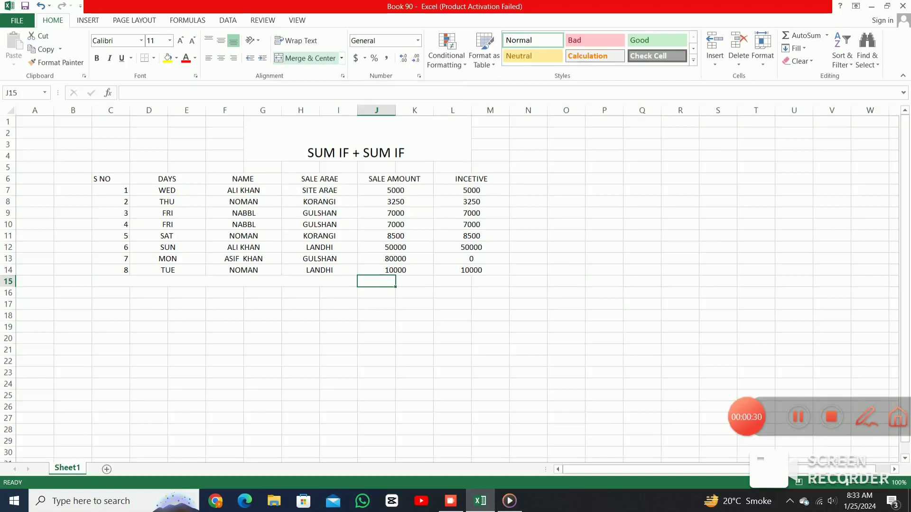
left_click_drag(376, 281, 414, 281)
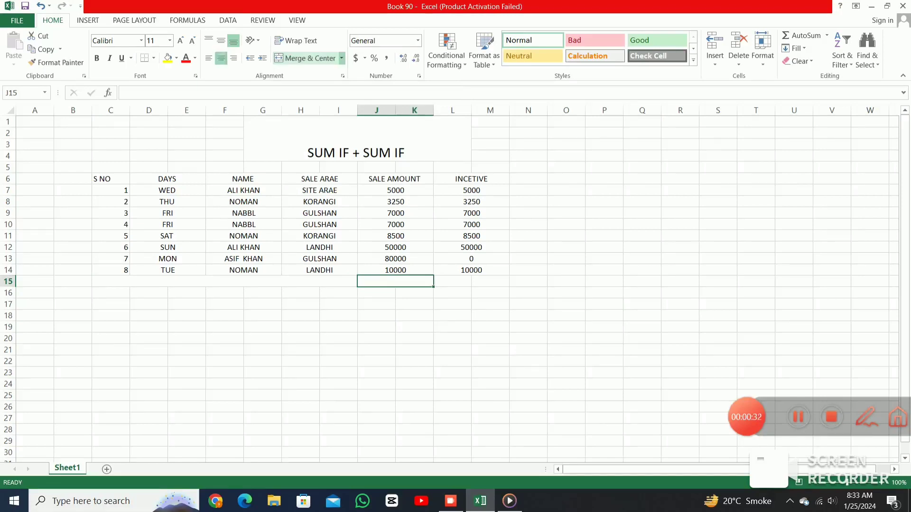
left_click(452, 281)
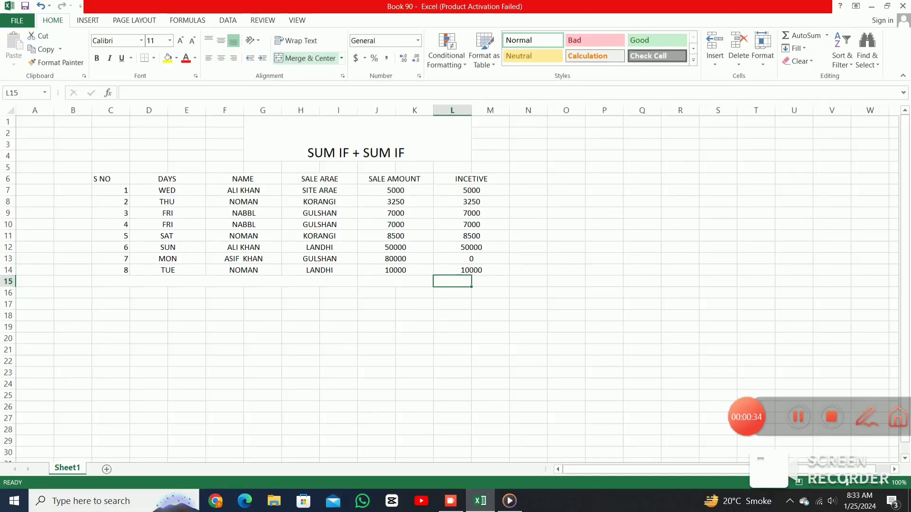
left_click_drag(452, 281, 490, 281)
left_click(309, 58)
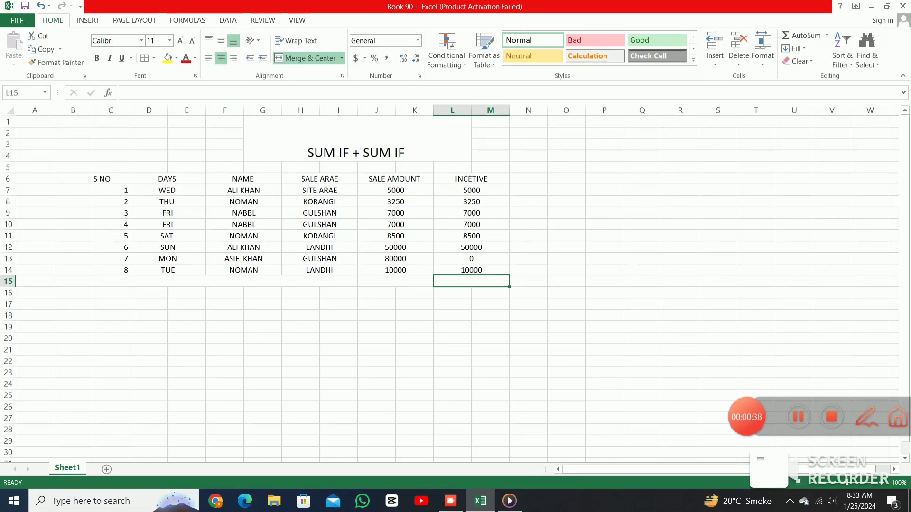
Type the label TOTAL in merged cell C15
left_click(395, 281)
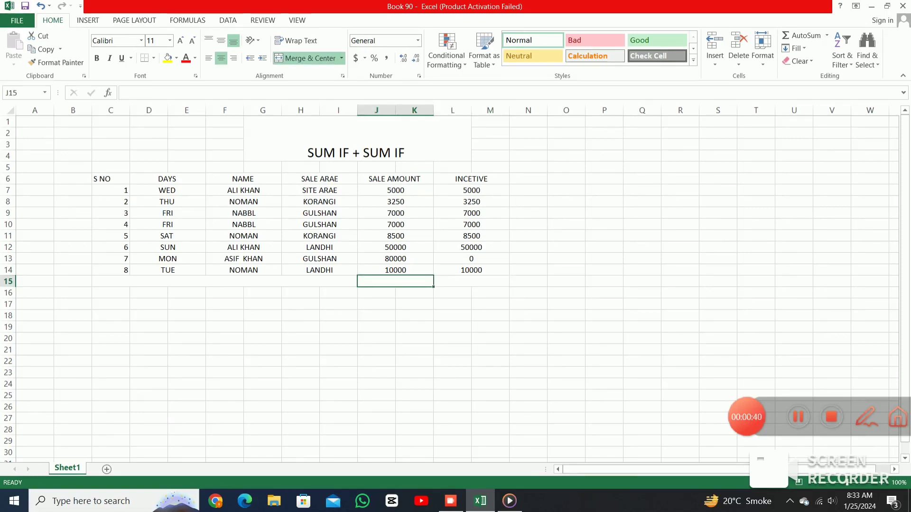
left_click_drag(110, 281, 338, 281)
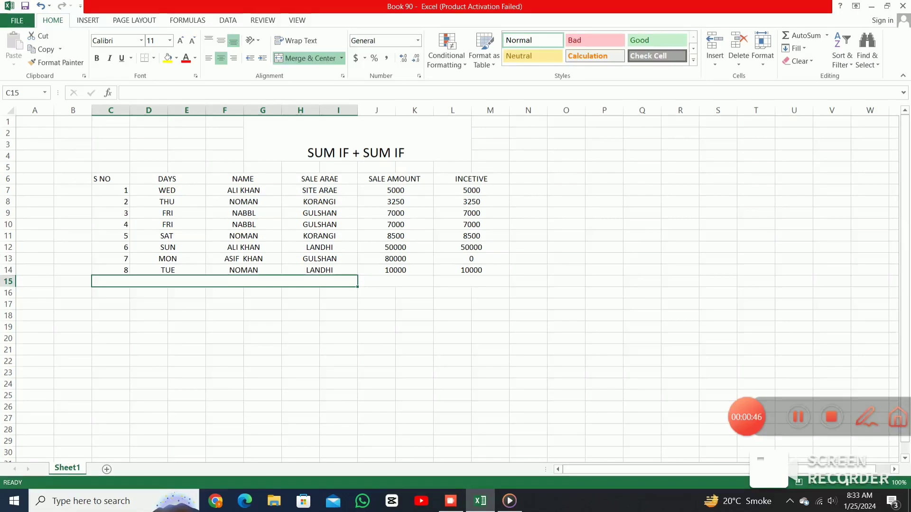
type("TO")
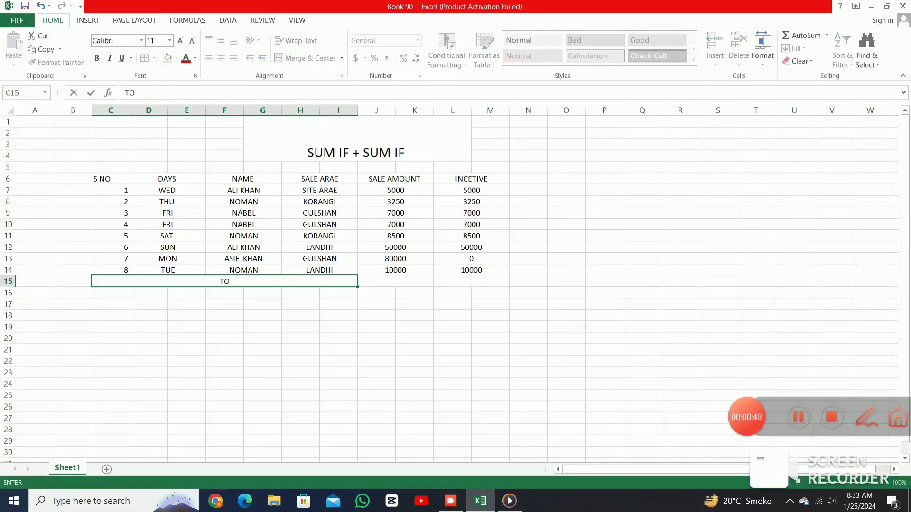
type("TAL")
left_click(414, 292)
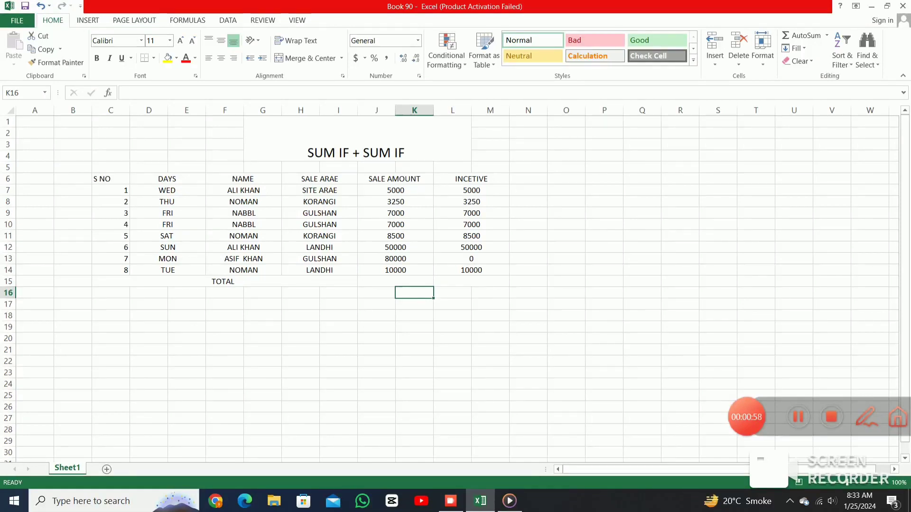
Enter =SUM(J7:K14) in merged J15 to total sale amounts as 170750
left_click_drag(395, 281, 415, 282)
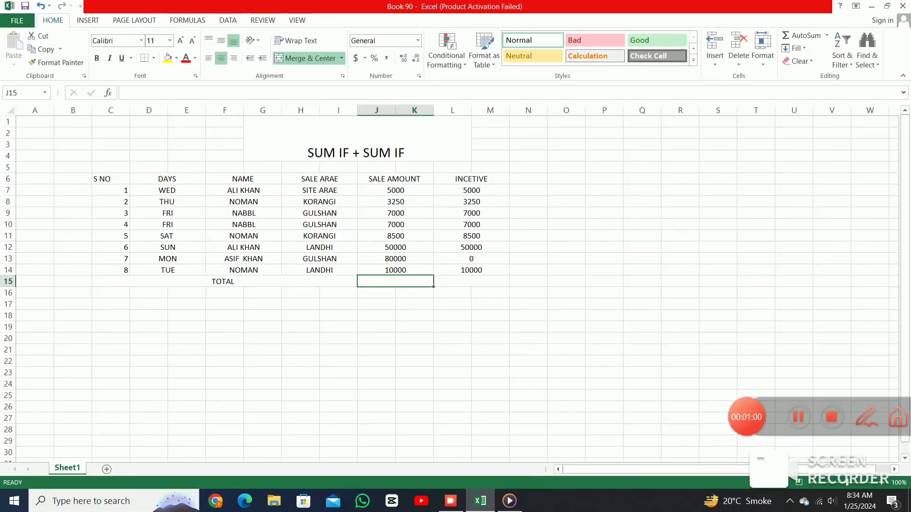
type("S")
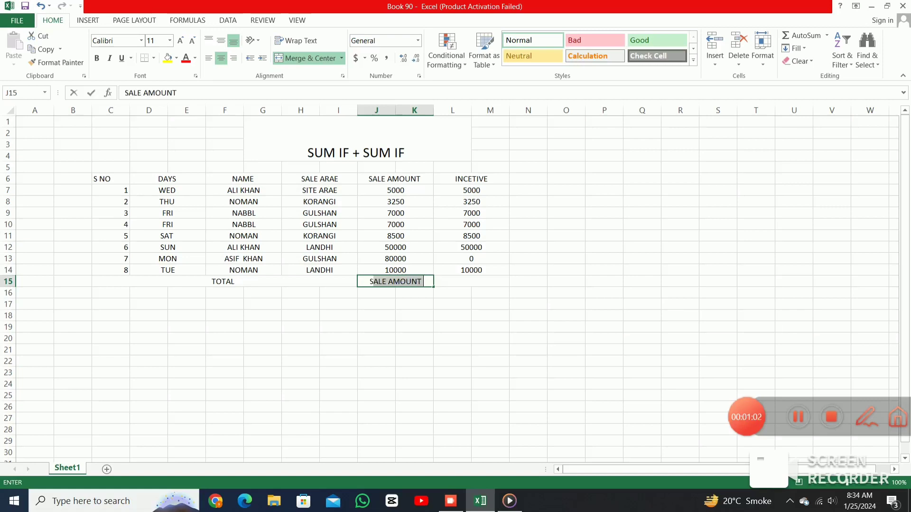
type("UM")
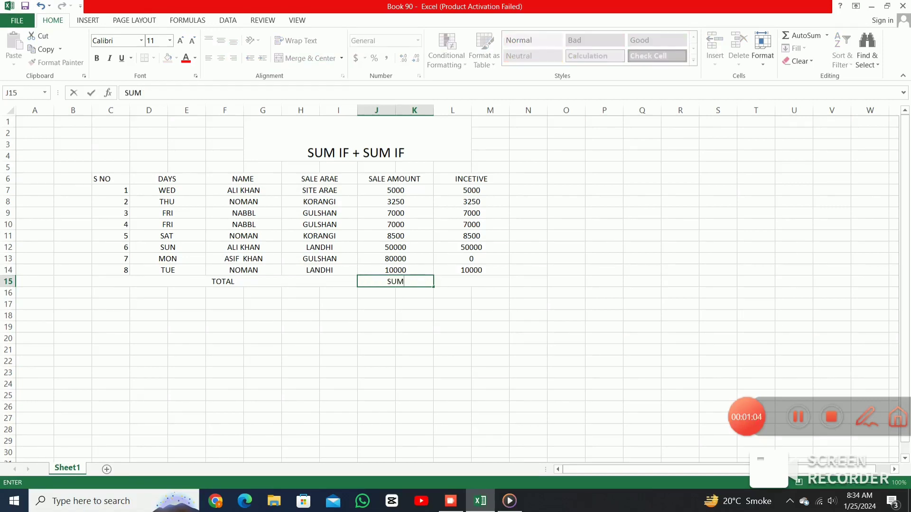
key("BackSpace")
key("BackSpace")
key("BackSpace")
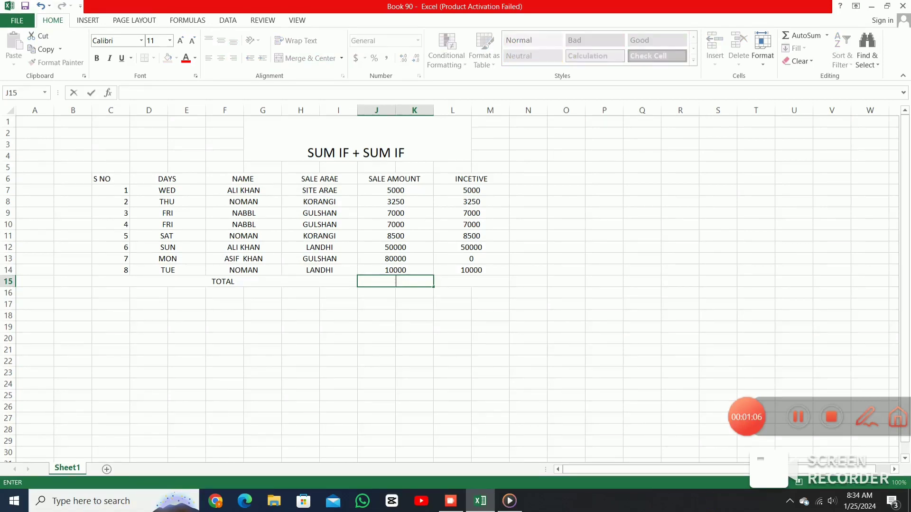
type("=S")
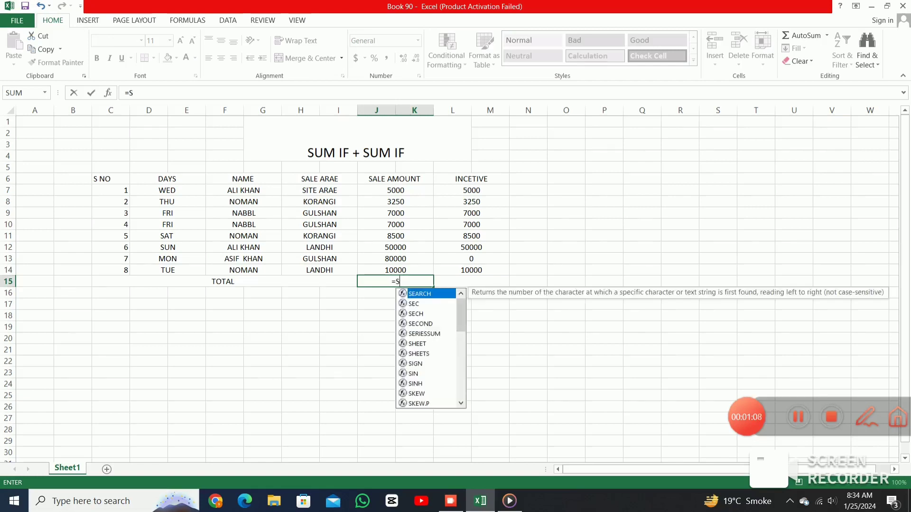
type("UM")
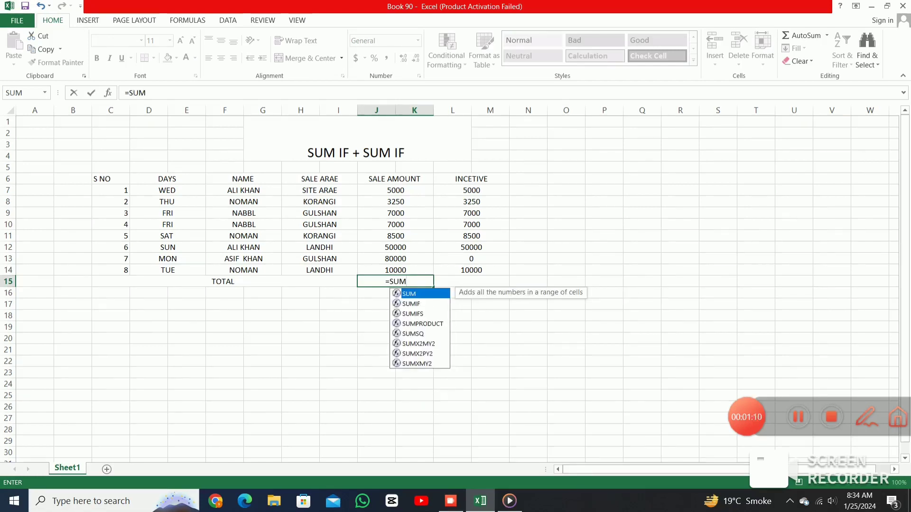
type("(")
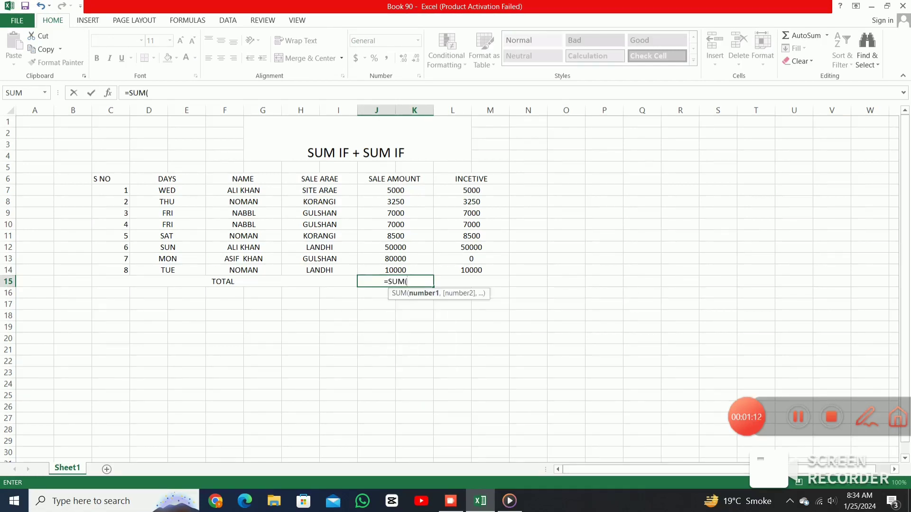
key("Up")
key("Up")
key("Up")
key("Up")
key("Up")
key("Up")
key("Up")
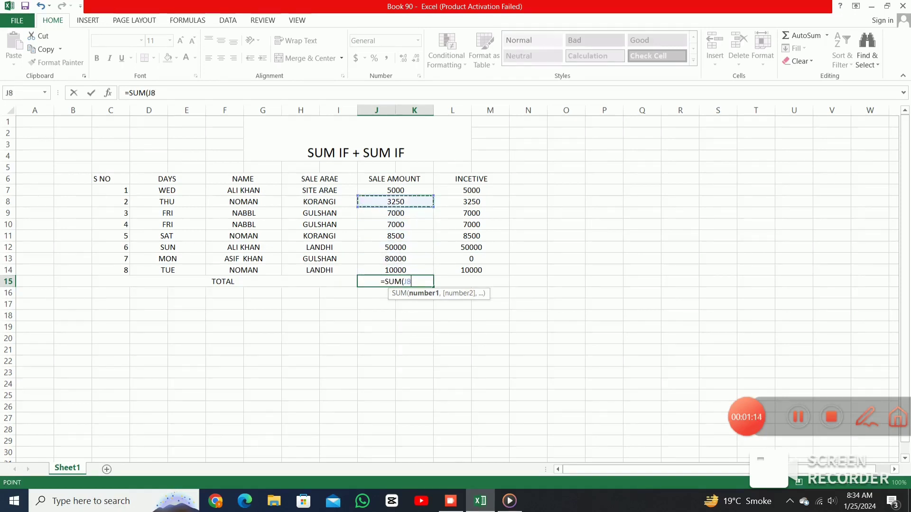
key("Up")
key("shift+Right")
key("shift+Down")
key("shift+Down")
key("shift+Down")
key("shift+Down")
key("shift+Down")
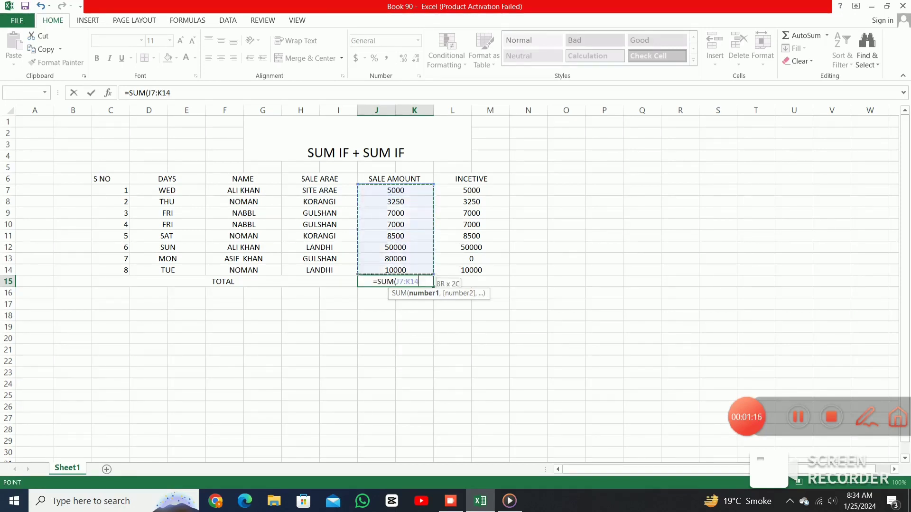
key("shift+Up")
type(")")
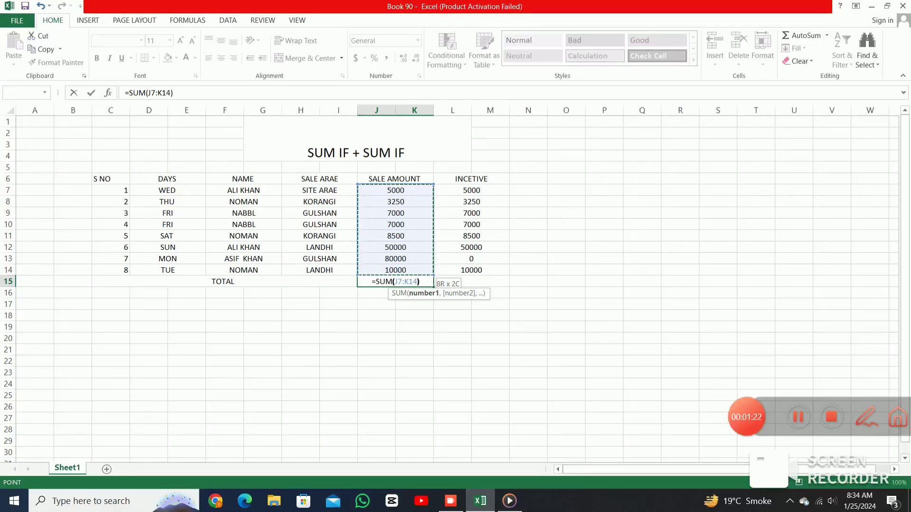
key("Return")
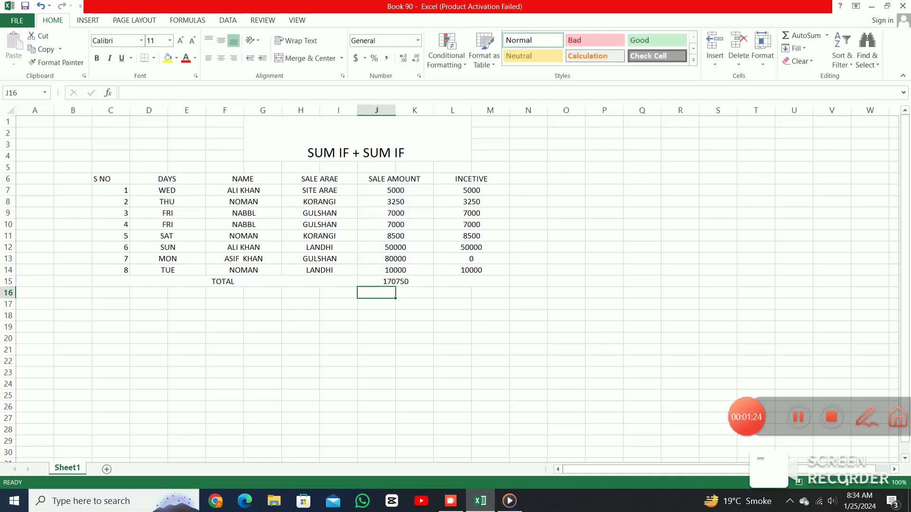
key("Up")
key("Right")
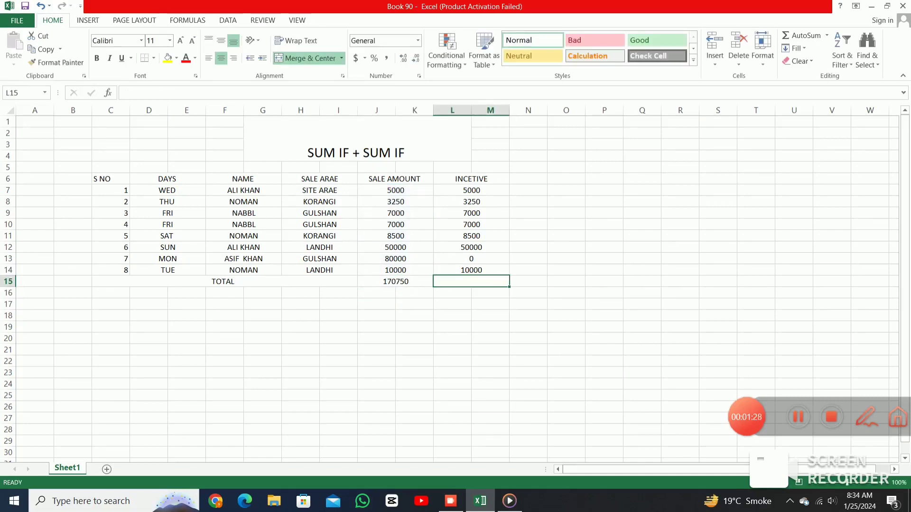
Enter =SUM(L7:M14) in merged L15, giving an incentive total of 90750
type("=")
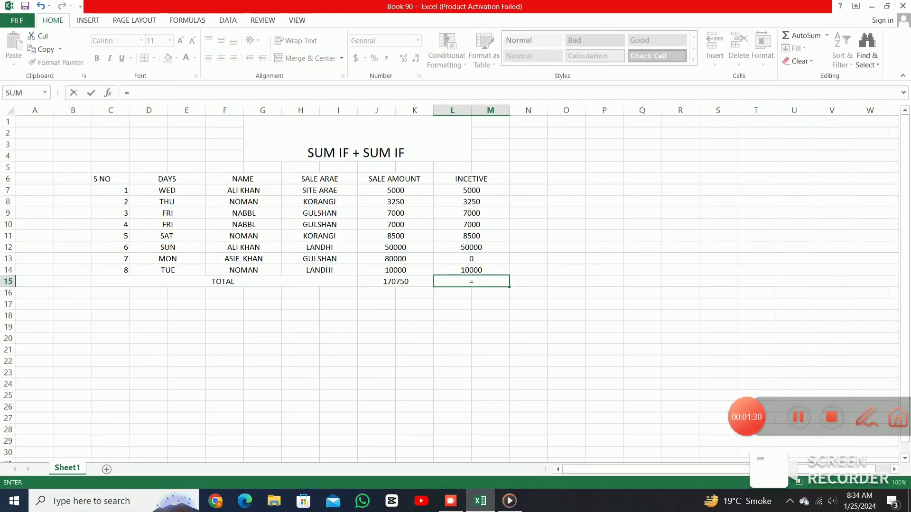
type("SUM")
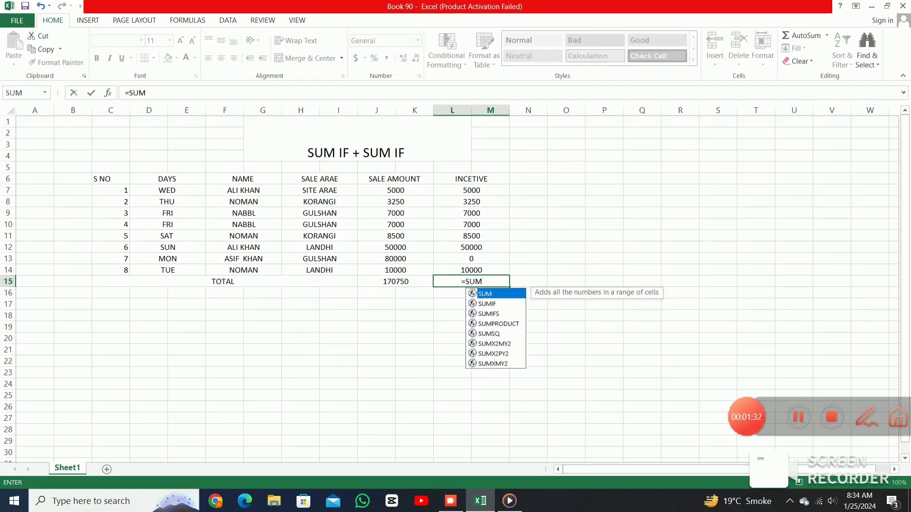
type("IF")
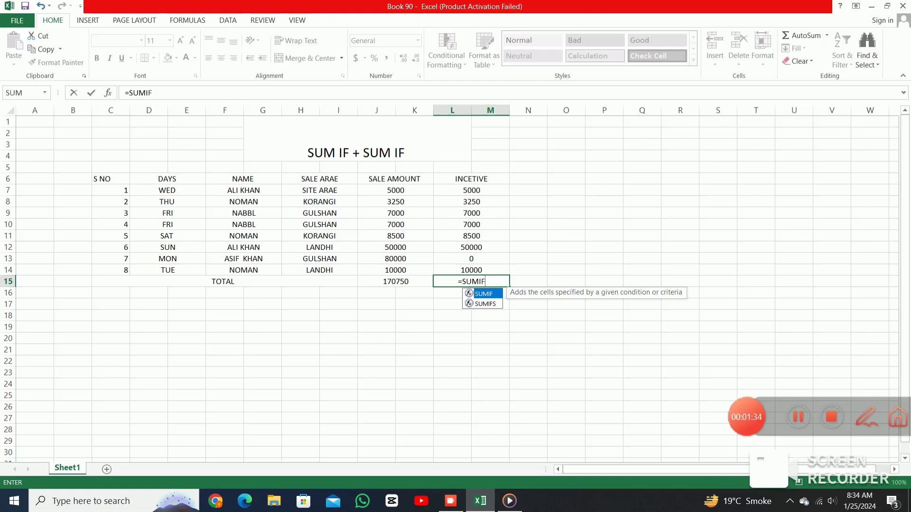
key("BackSpace")
key("BackSpace")
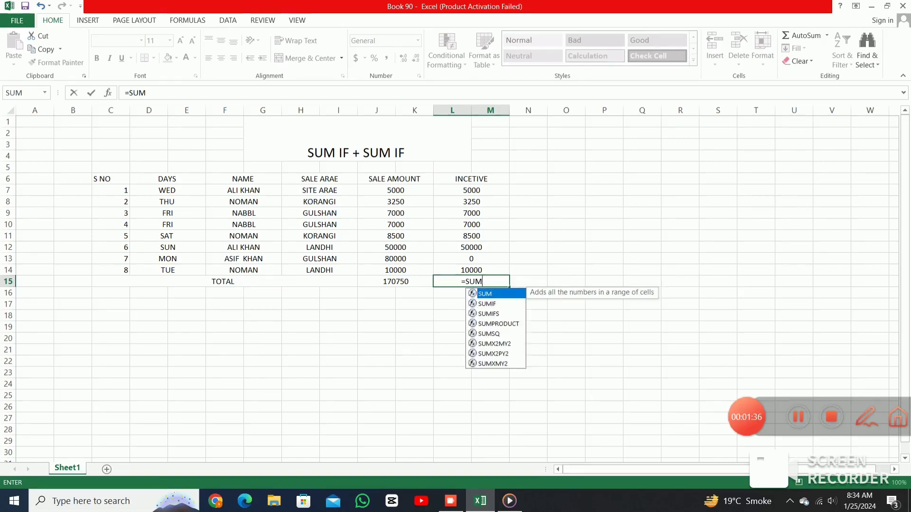
type("(")
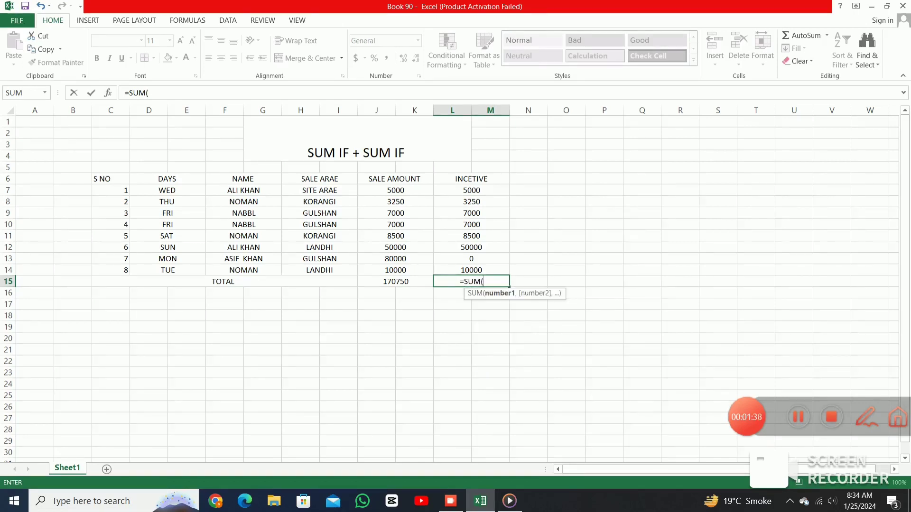
key("Up")
key("Up")
key("Up")
key("Up")
key("Up")
key("Up")
key("Up")
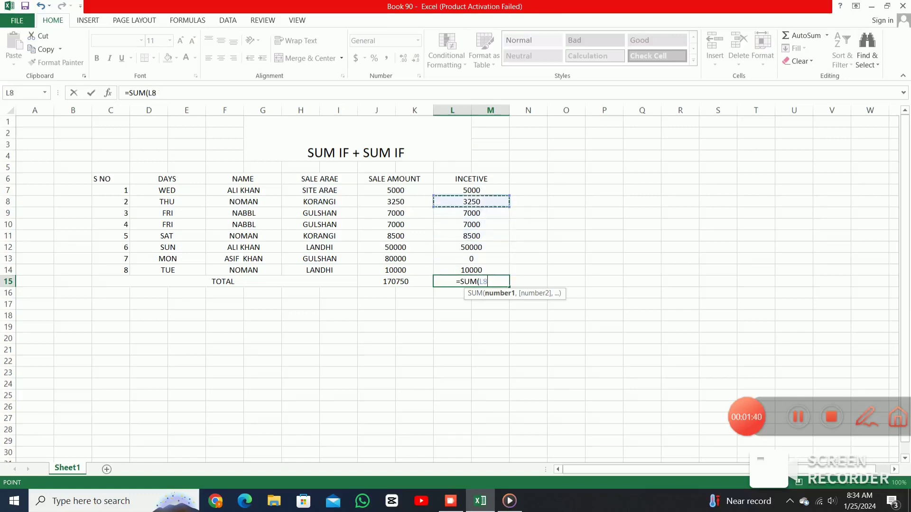
key("Up")
mouse_move(471, 190)
left_mouse_down()
mouse_move(491, 213)
mouse_move(490, 270)
left_mouse_up()
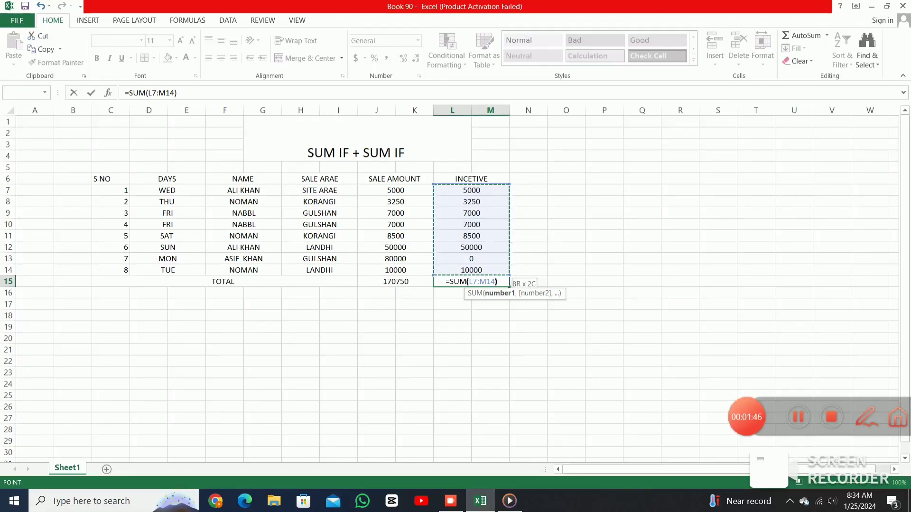
type(")")
key("Return")
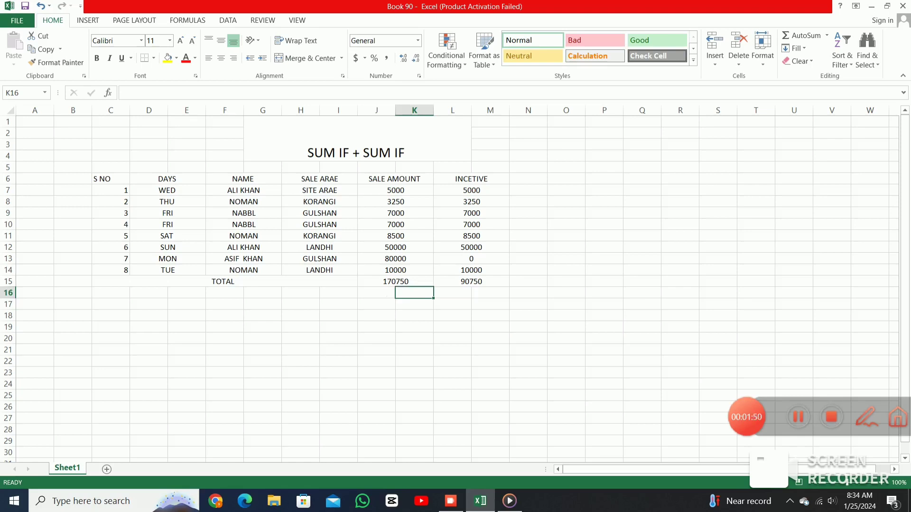
key("Up")
key("Up")
key("Up")
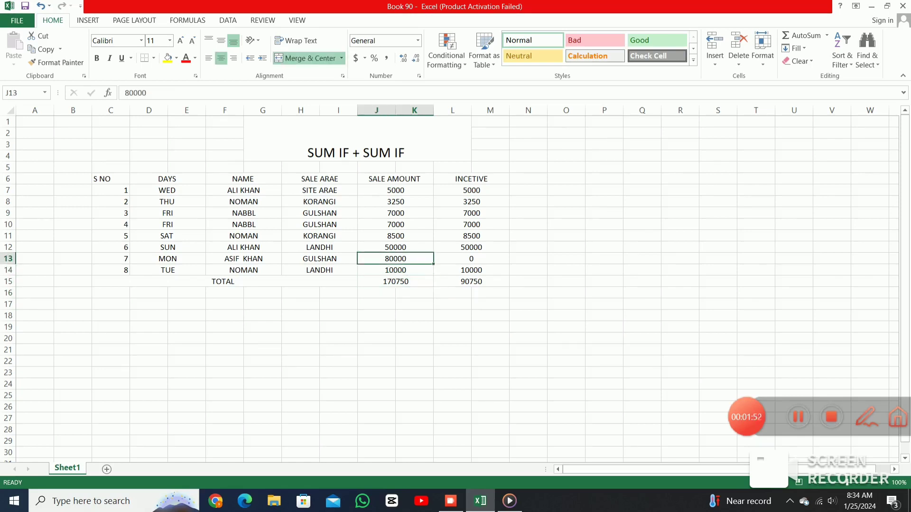
Check the J15 and L15 total formulas, select table C6:M15, and show the Borders list
left_click(244, 247)
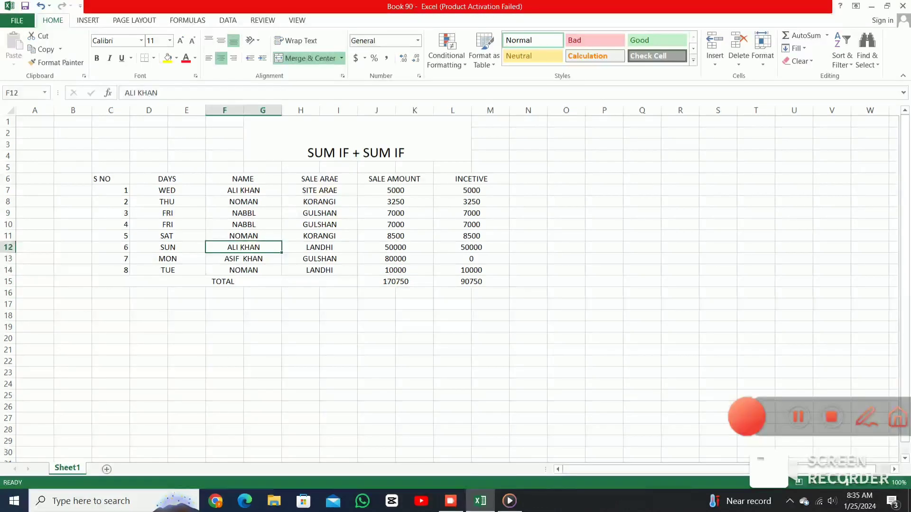
left_click(395, 281)
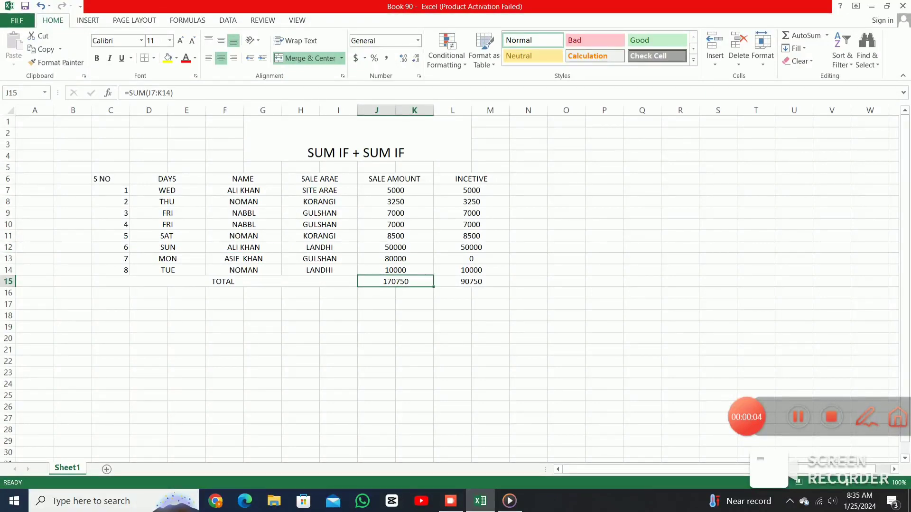
left_click(471, 281)
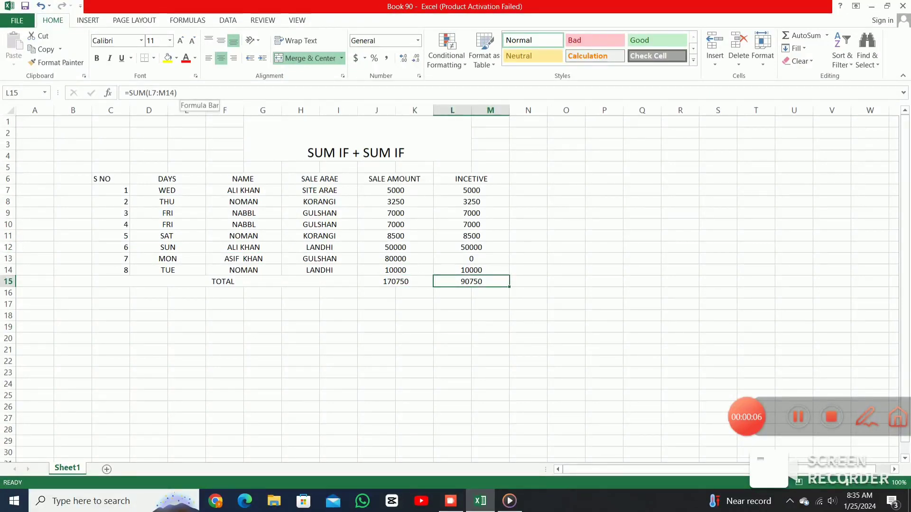
left_click_drag(110, 178, 417, 285)
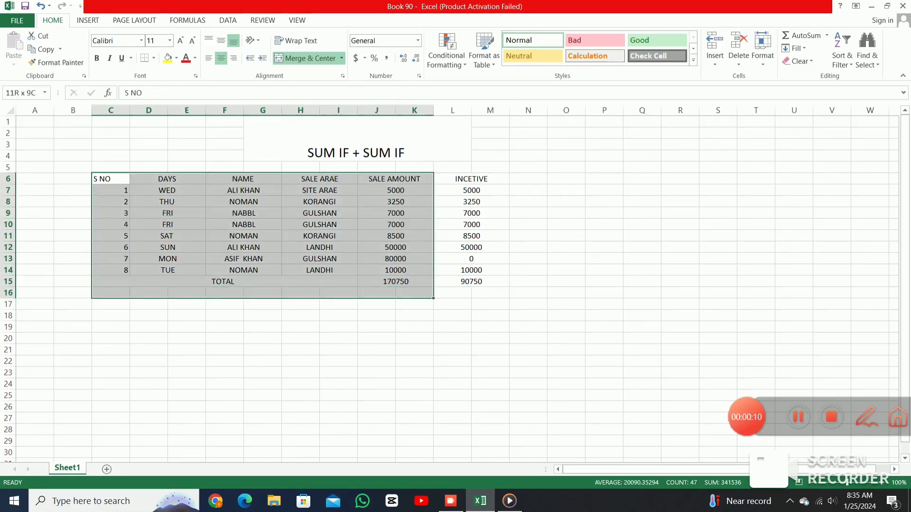
mouse_move(418, 285)
left_mouse_down()
mouse_move(418, 294)
mouse_move(498, 282)
left_mouse_up()
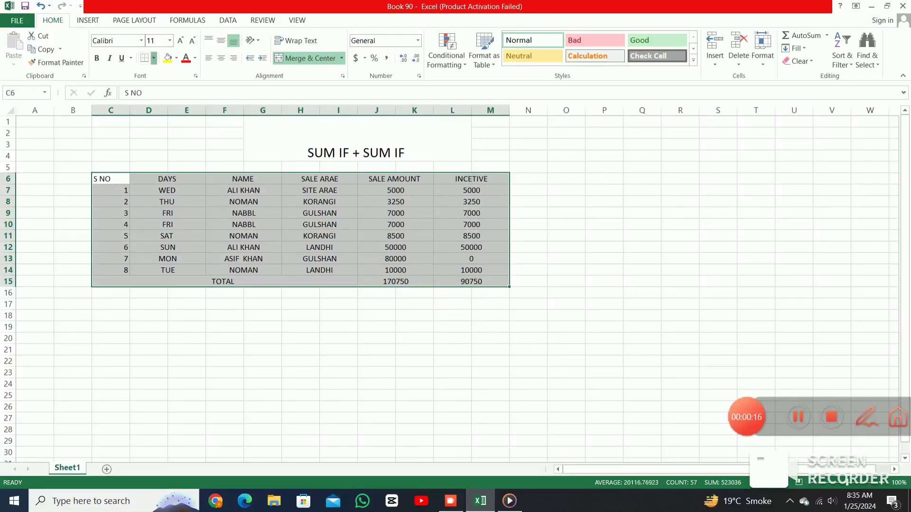
left_click(153, 58)
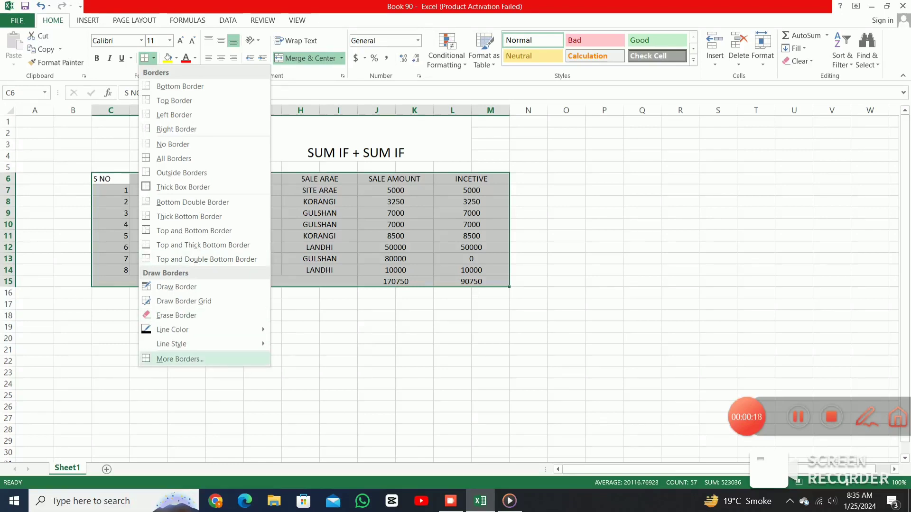
Apply thick outline and inside borders to every cell of C6:M15 via More Borders
left_click(180, 359)
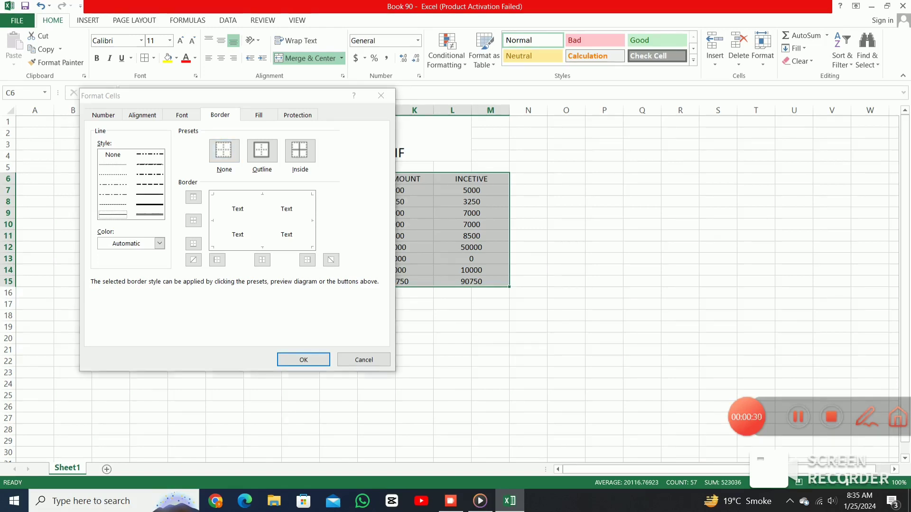
left_click(149, 204)
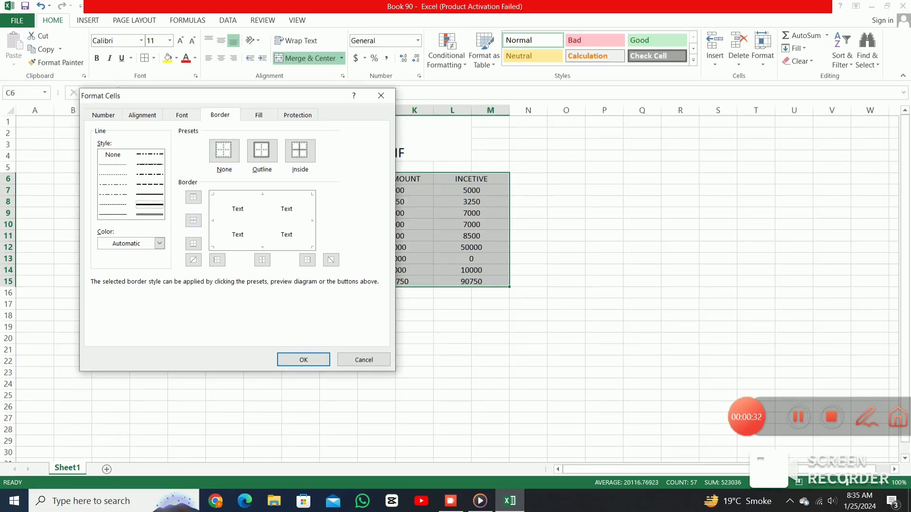
left_click(217, 260)
left_click(193, 243)
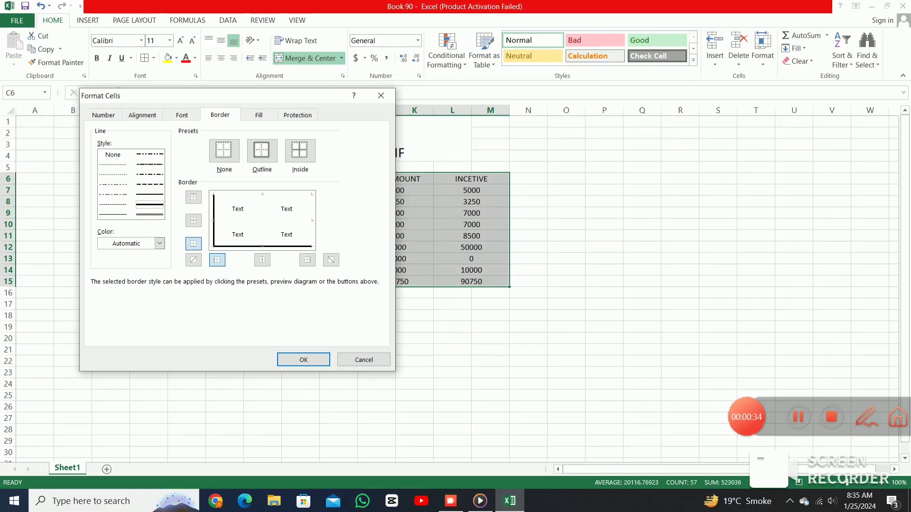
left_click(193, 220)
left_click(193, 196)
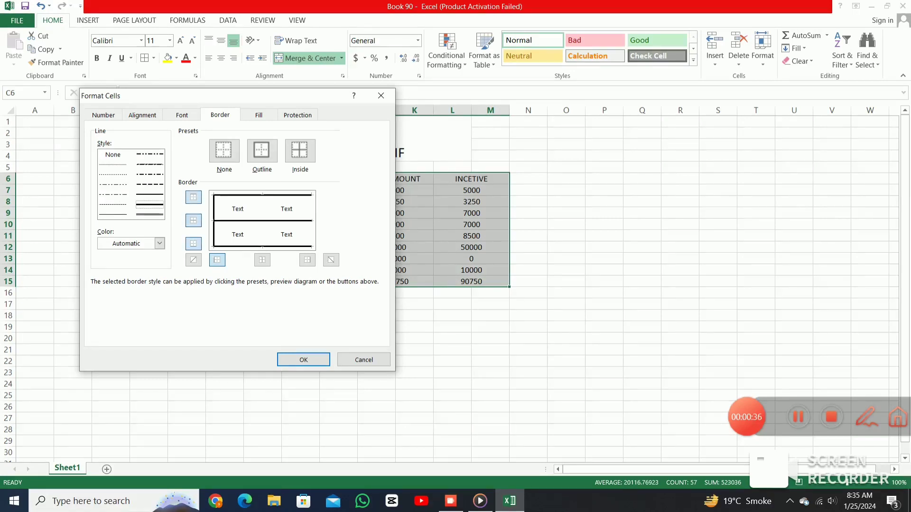
left_click(262, 260)
left_click(307, 260)
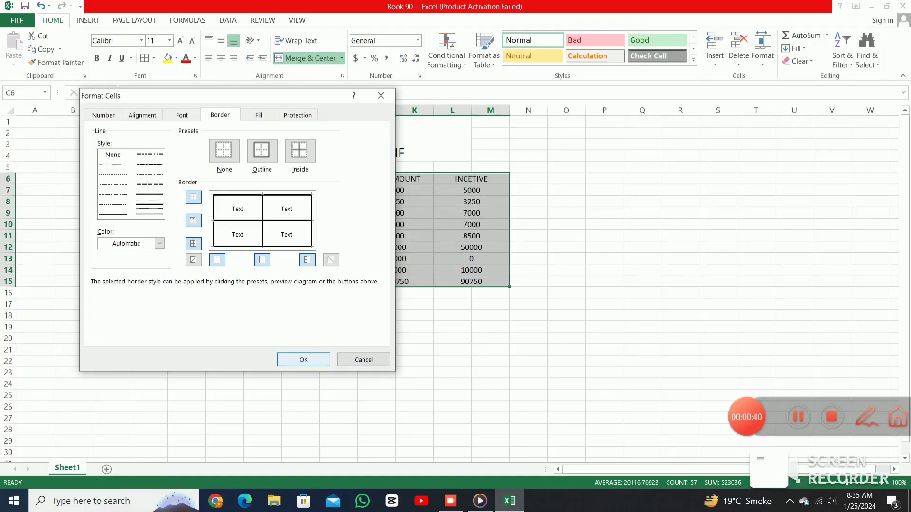
left_click(303, 360)
left_click(300, 325)
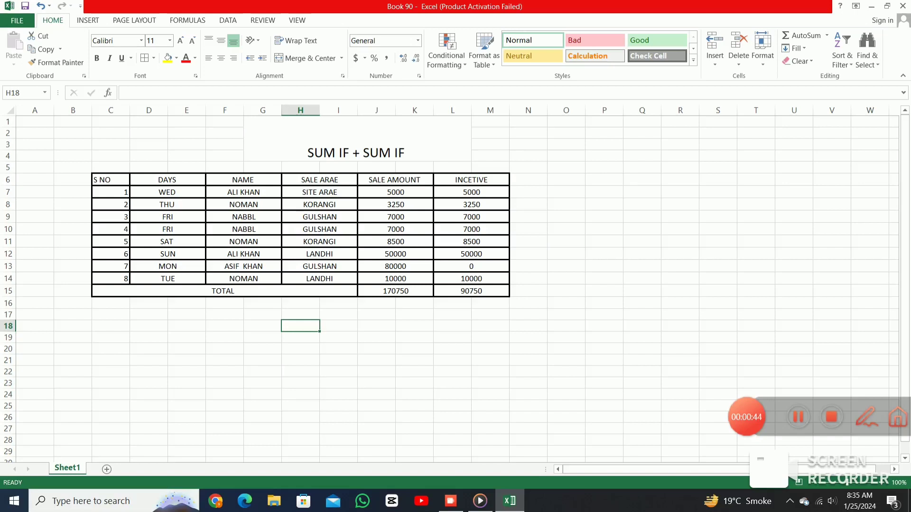
left_click_drag(110, 180, 471, 291)
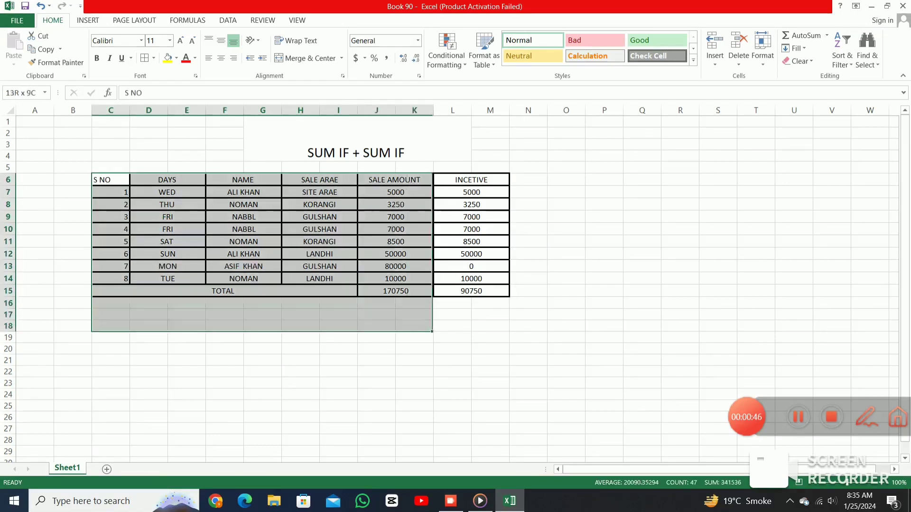
left_click(472, 291)
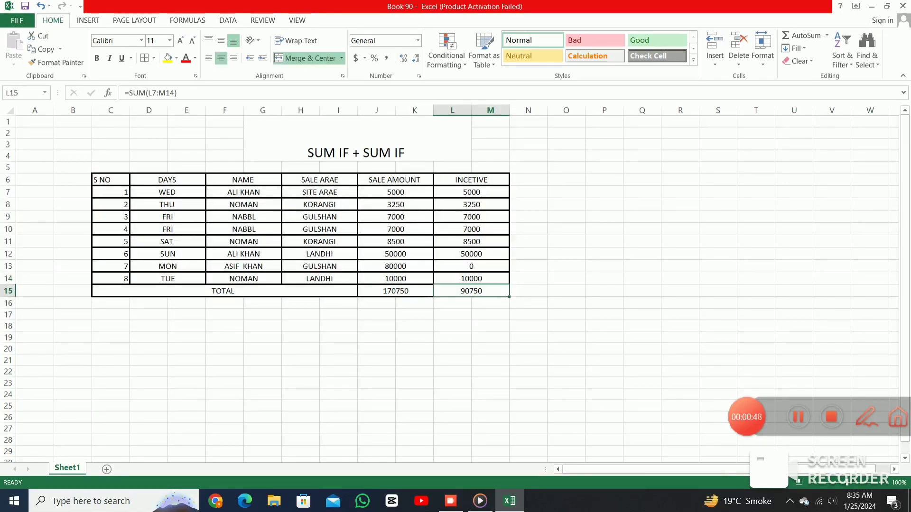
left_click(111, 179)
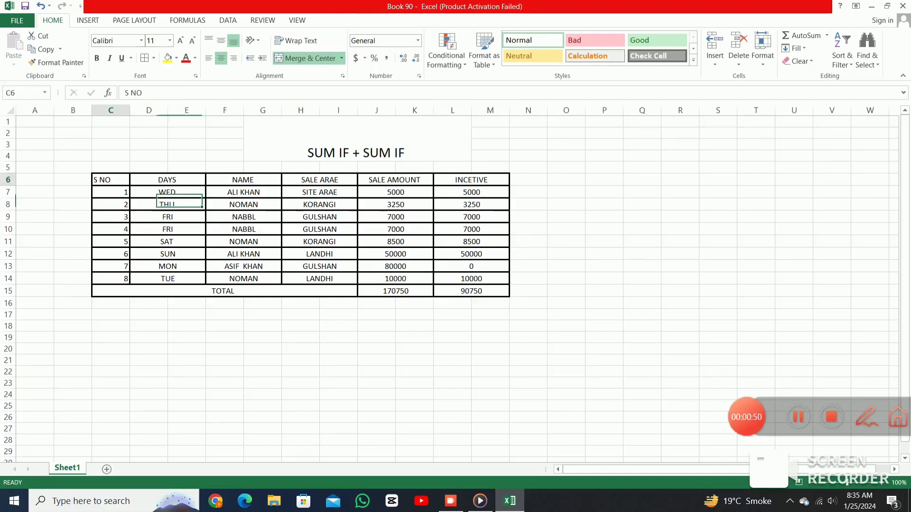
mouse_move(110, 179)
left_mouse_down()
mouse_move(870, 179)
mouse_move(490, 179)
mouse_move(490, 291)
left_mouse_up()
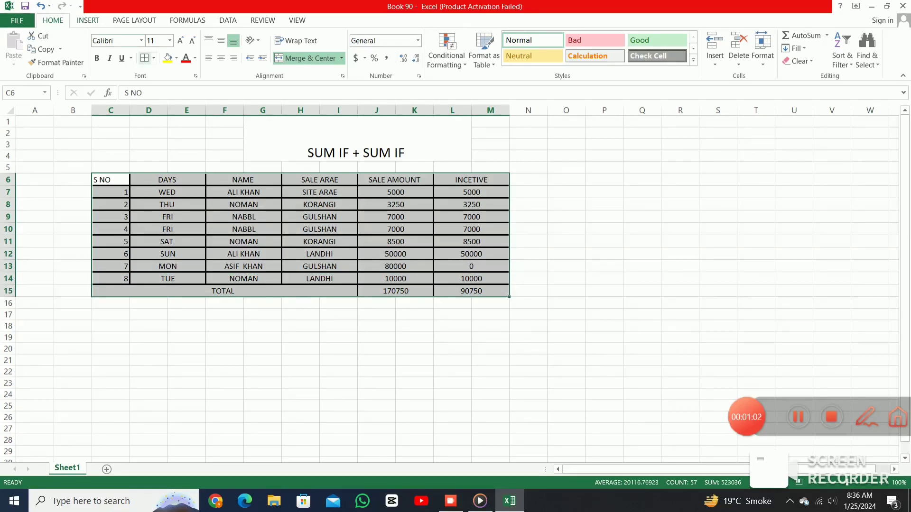
left_click(153, 58)
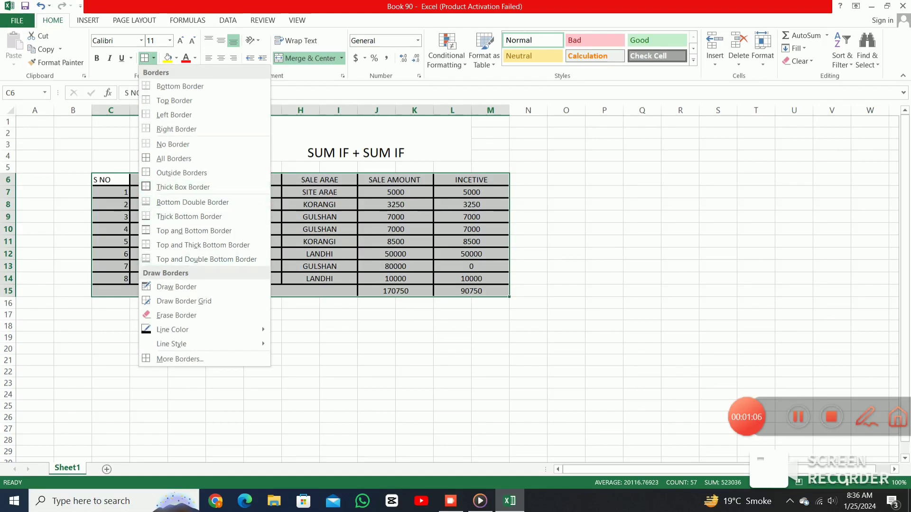
left_click(177, 315)
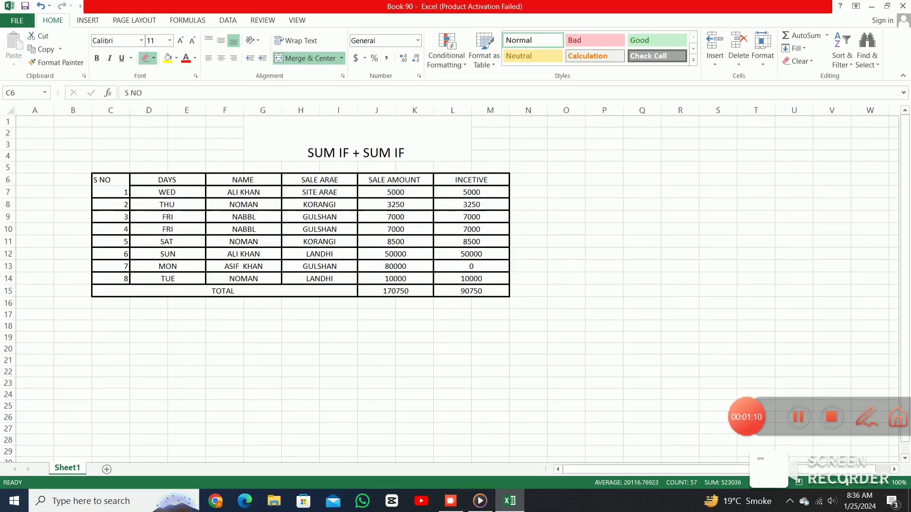
key("Escape")
left_click(73, 191)
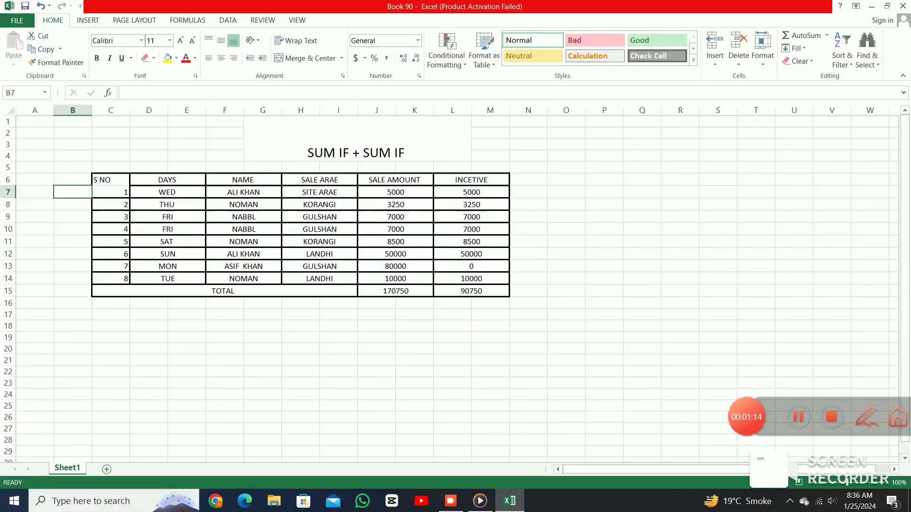
mouse_move(111, 180)
left_mouse_down()
mouse_move(414, 316)
mouse_move(490, 279)
left_mouse_up()
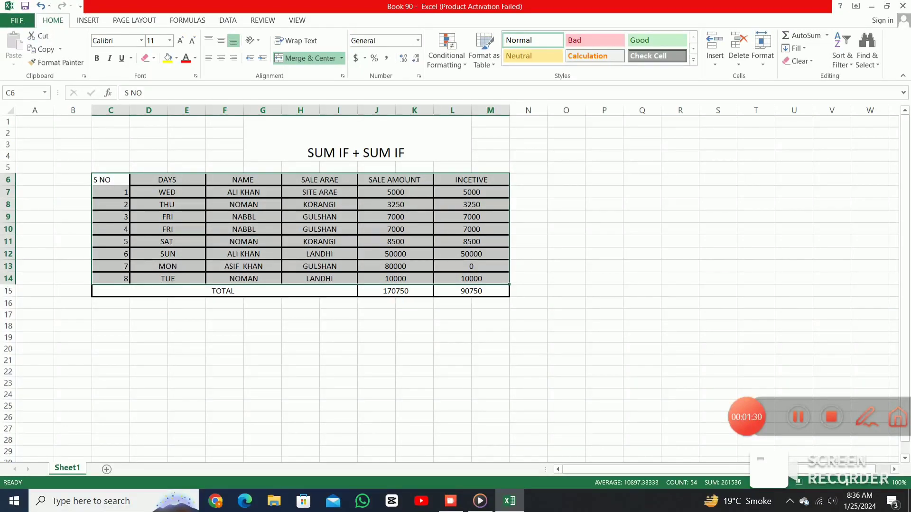
left_click(243, 192)
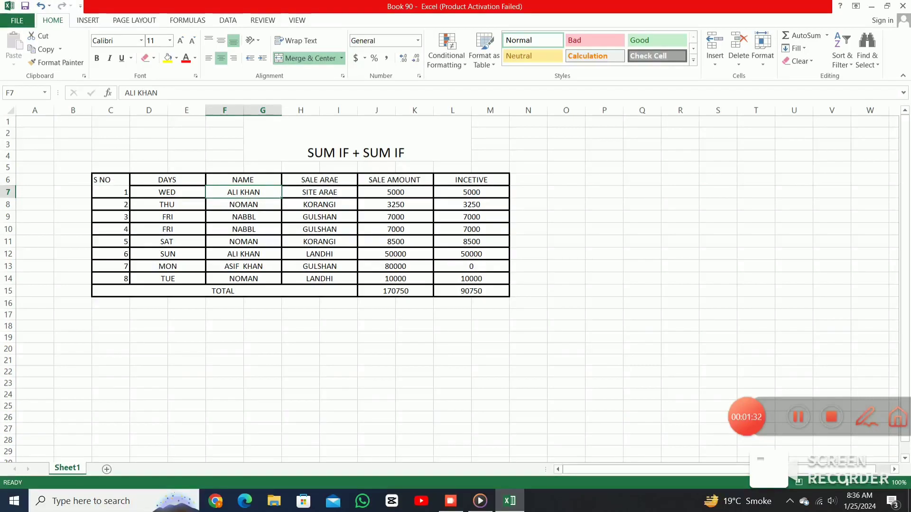